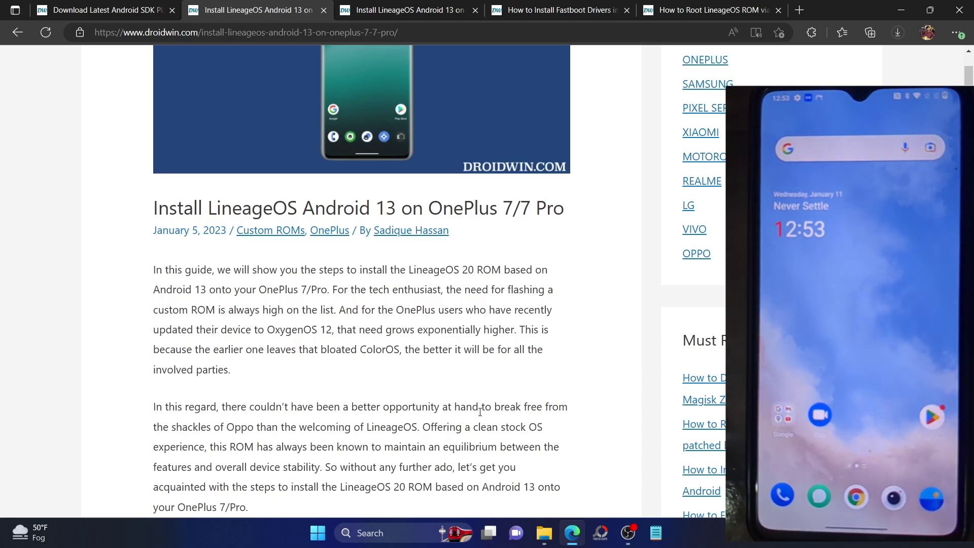
Open the OnePlus 7T/7T Pro LineageOS guide and read it through to Step 1, Install Android SDK
{"action": "left_click", "coordinate": [375, 12]}
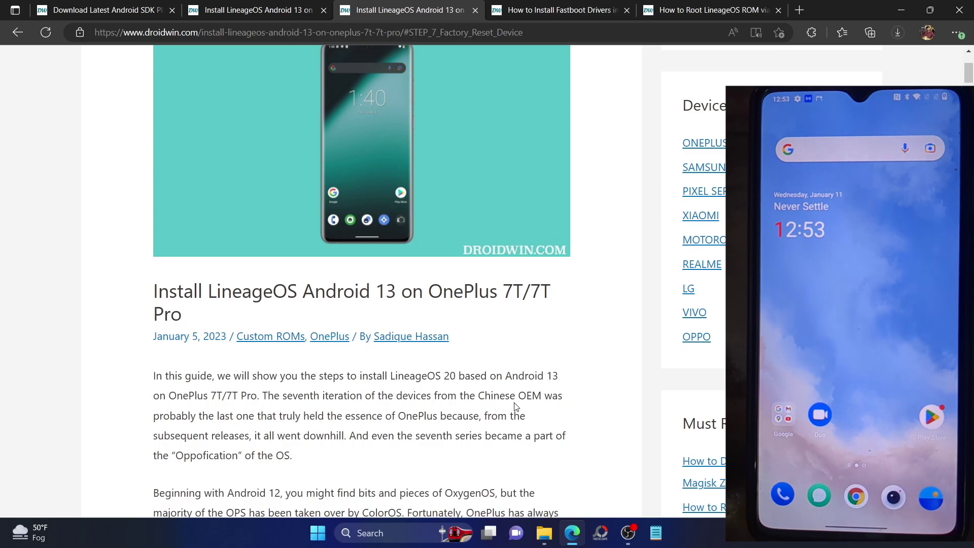
{"action": "scroll", "coordinate": [516, 406], "scroll_direction": "down", "scroll_amount": 2}
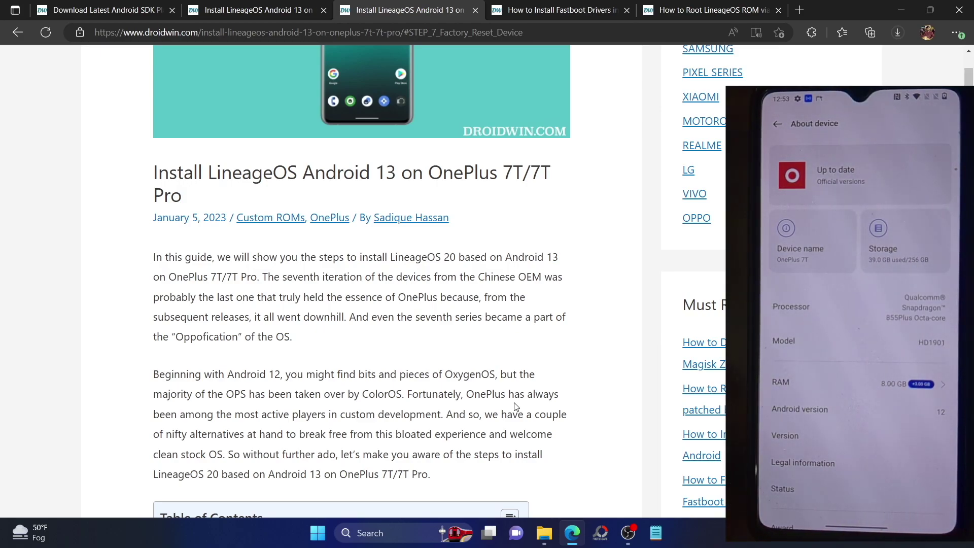
{"action": "scroll", "coordinate": [453, 366], "scroll_direction": "down", "scroll_amount": 2}
{"action": "scroll", "coordinate": [453, 366], "scroll_direction": "down", "scroll_amount": 2}
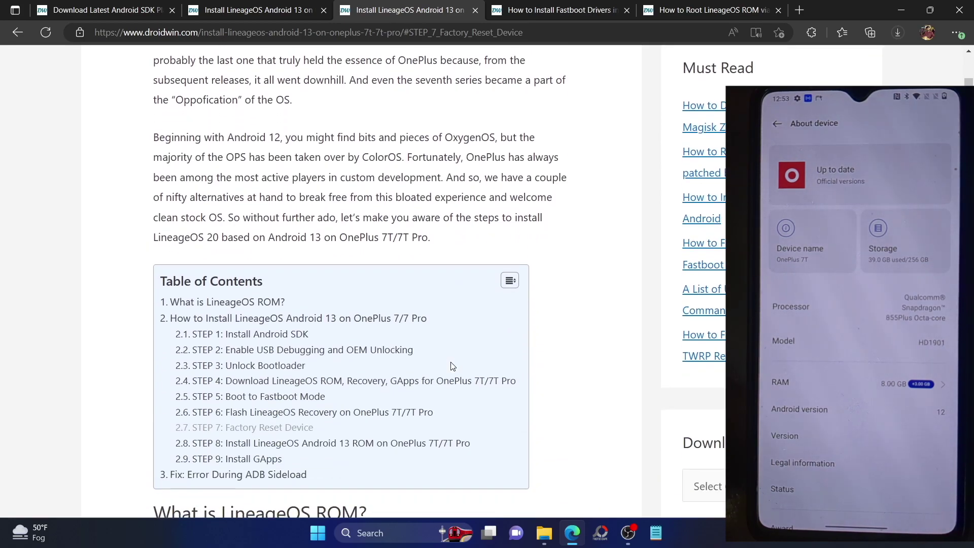
{"action": "scroll", "coordinate": [453, 366], "scroll_direction": "down", "scroll_amount": 10}
{"action": "scroll", "coordinate": [453, 365], "scroll_direction": "down", "scroll_amount": 3}
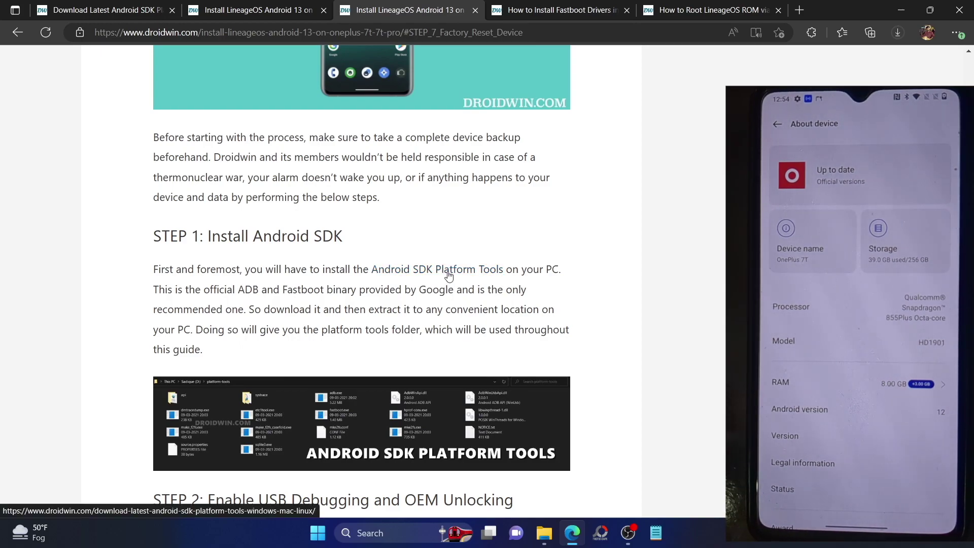
Inspect the platform-tools folder in File Explorer and read the guide's Step 2 on USB Debugging and OEM Unlocking in the browser
{"action": "left_click", "coordinate": [544, 532]}
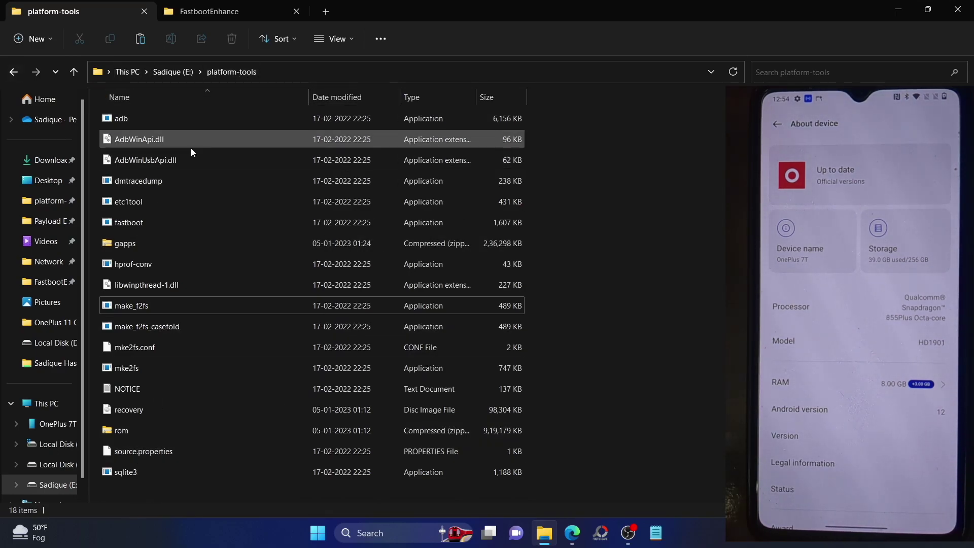
{"action": "left_click", "coordinate": [572, 537]}
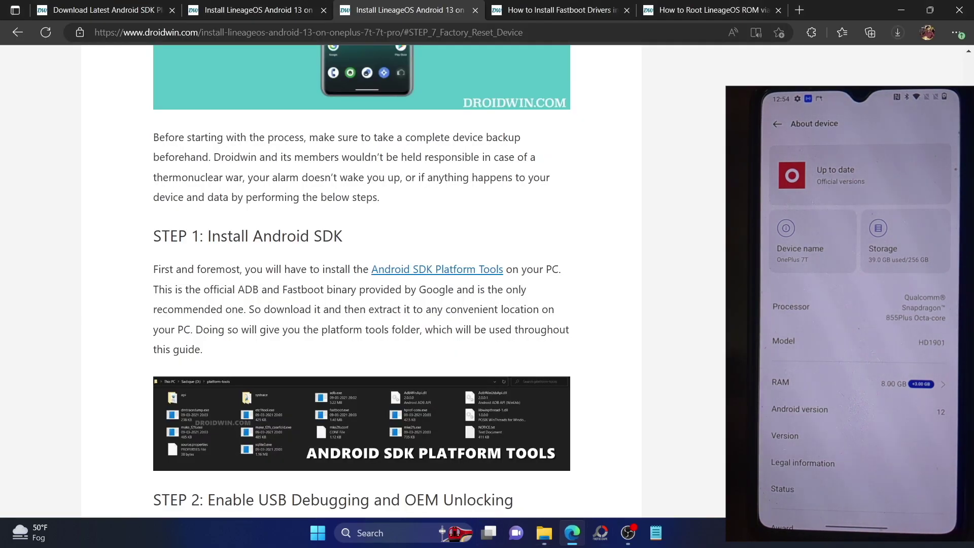
{"action": "scroll", "coordinate": [361, 278], "scroll_direction": "down", "scroll_amount": 3}
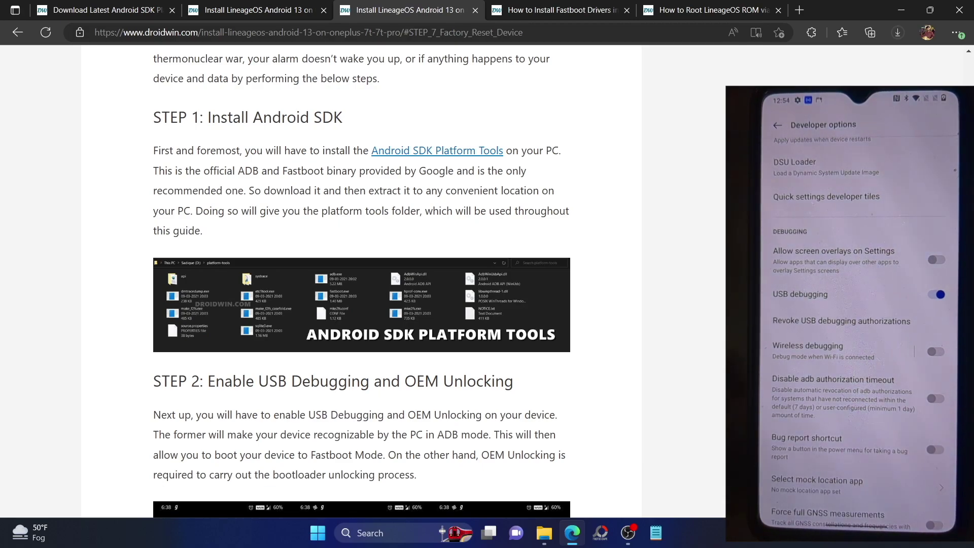
{"action": "scroll", "coordinate": [361, 279], "scroll_direction": "down", "scroll_amount": 8}
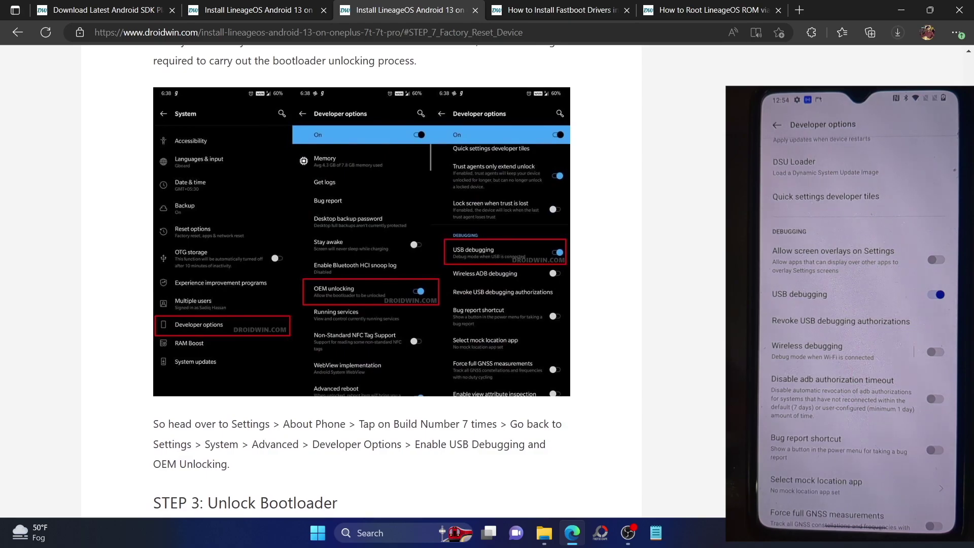
Open a Command Prompt from the platform-tools folder in File Explorer by running cmd there
{"action": "mouse_move", "coordinate": [544, 531]}
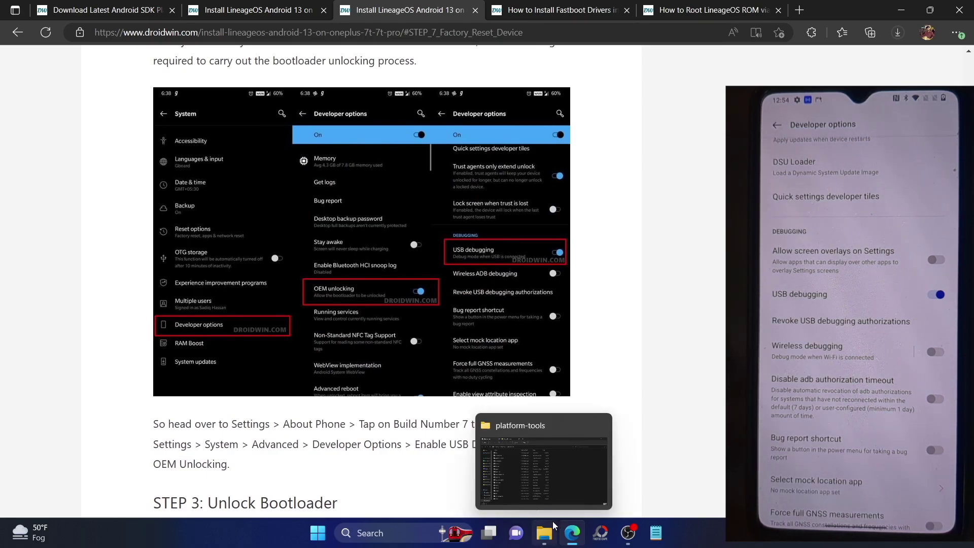
{"action": "left_click", "coordinate": [544, 465]}
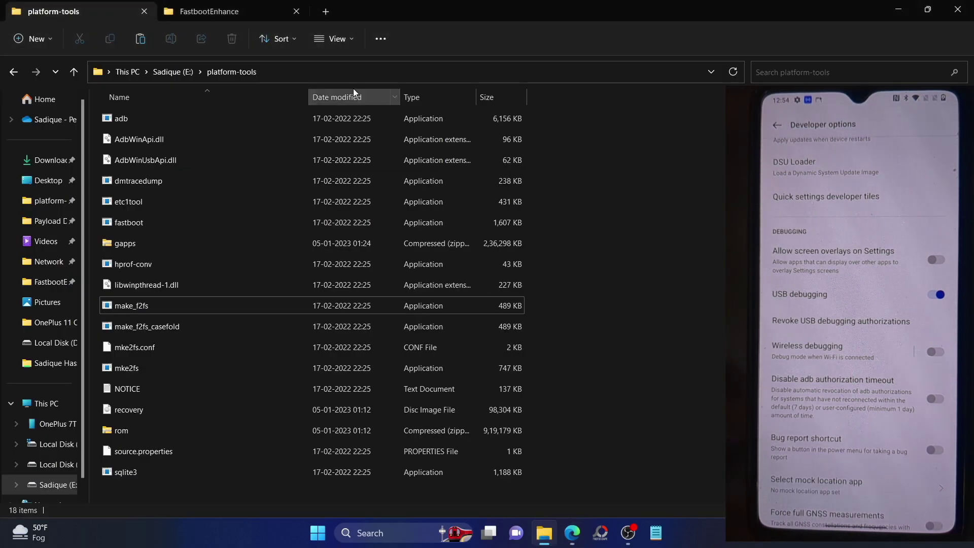
{"action": "left_click", "coordinate": [321, 78]}
{"action": "type", "text": "cmd"}
{"action": "key", "text": "Return"}
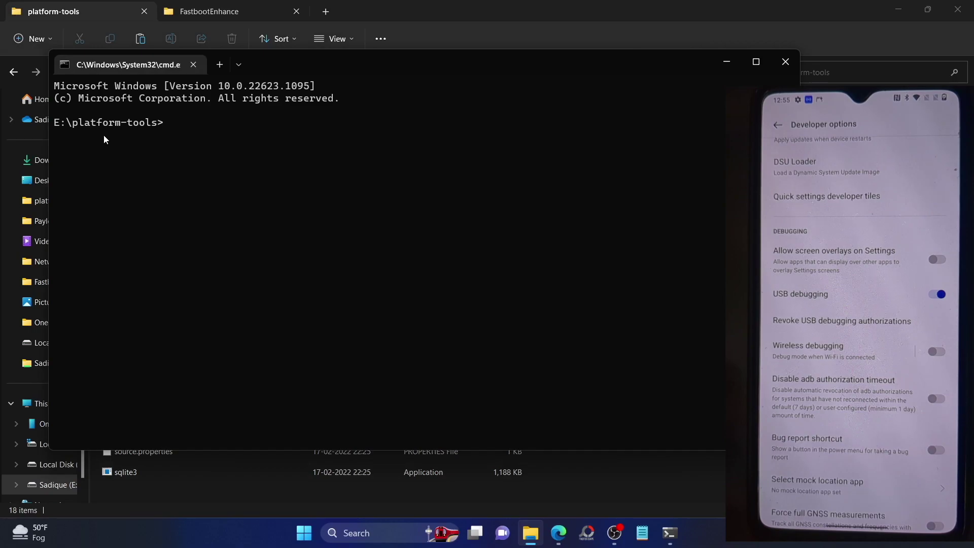
Check the phone's ADB connection by running "adb devices" in the Command Prompt
{"action": "left_click_drag", "start_coordinate": [72, 127], "coordinate": [238, 117]}
{"action": "left_click", "coordinate": [238, 117]}
{"action": "type", "text": "adb devices"}
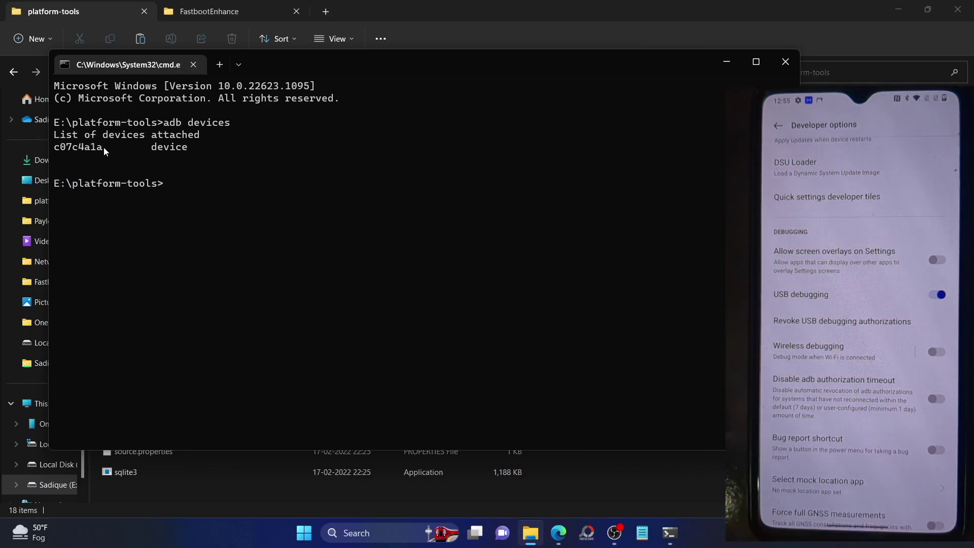
{"action": "left_click_drag", "start_coordinate": [73, 147], "coordinate": [62, 147]}
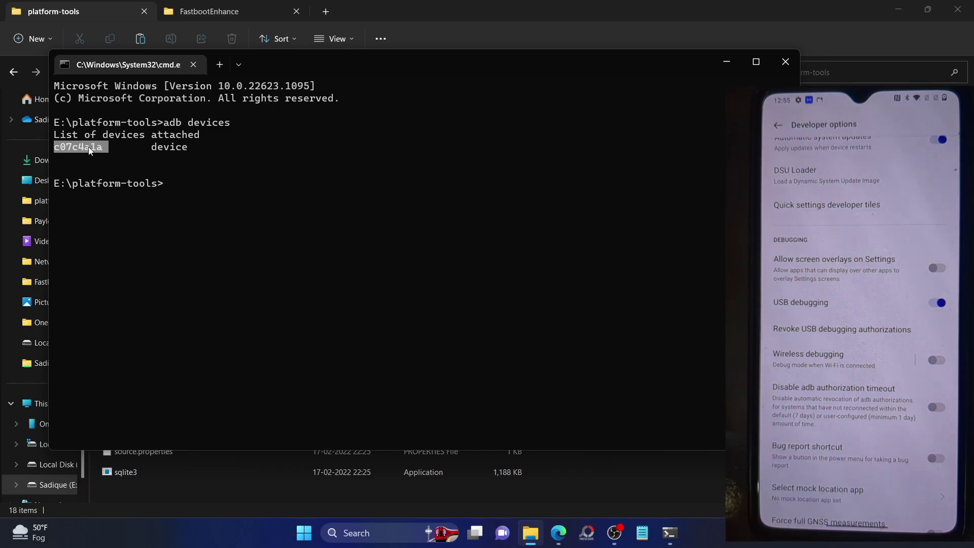
{"action": "key", "text": "ctrl+c"}
{"action": "key", "text": "ctrl+v"}
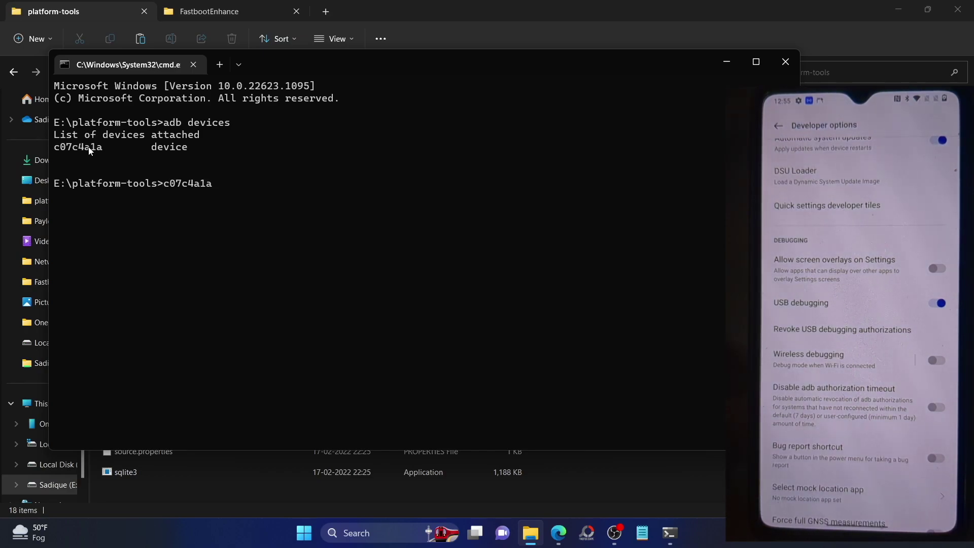
{"action": "key", "text": "BackSpace"}
{"action": "key", "text": "BackSpace"}
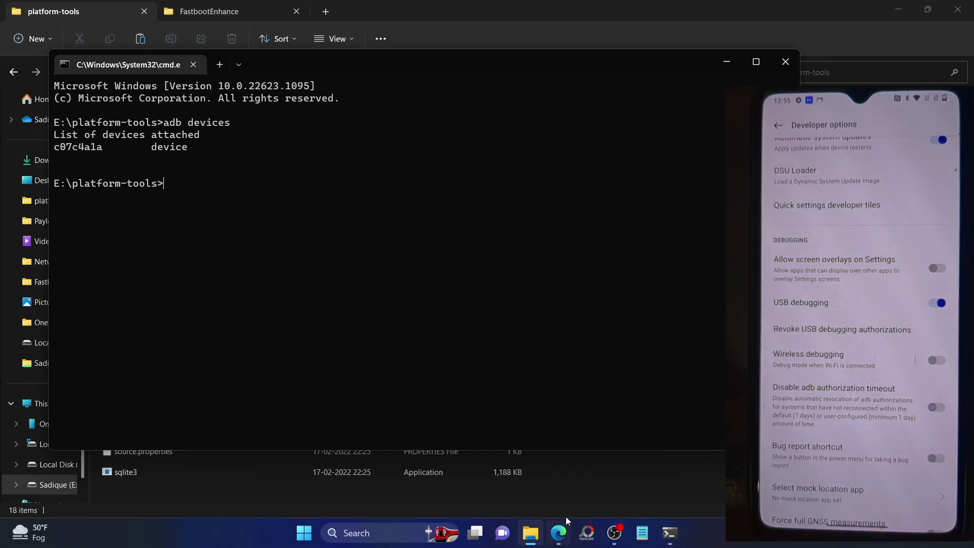
Consult the guide's Unlock Bootloader section in the browser and reboot the phone to Fastboot Mode with "adb reboot bootloader" in the Command Prompt
{"action": "left_click", "coordinate": [563, 531]}
{"action": "scroll", "coordinate": [580, 405], "scroll_direction": "down", "scroll_amount": 10}
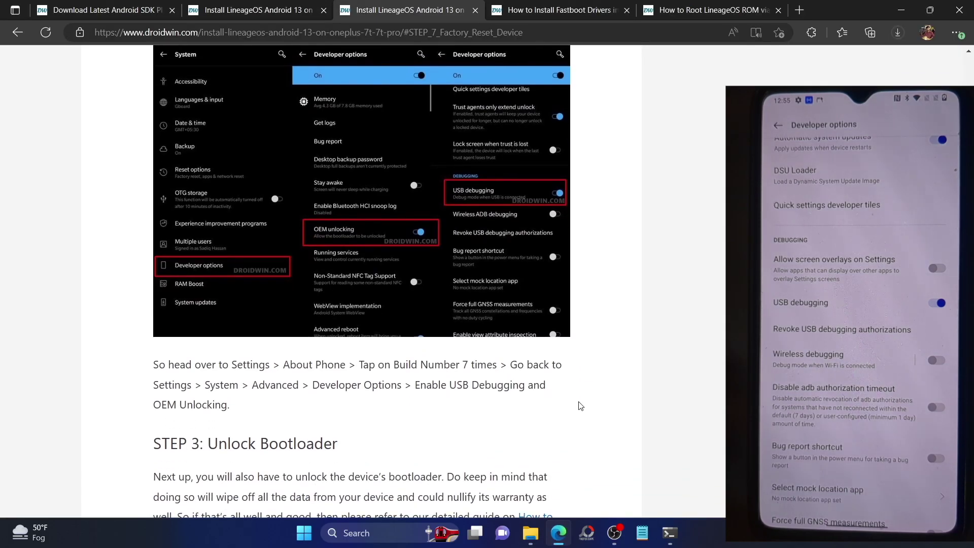
{"action": "left_click", "coordinate": [530, 532]}
{"action": "left_click", "coordinate": [659, 538]}
{"action": "type", "text": "adb reb"}
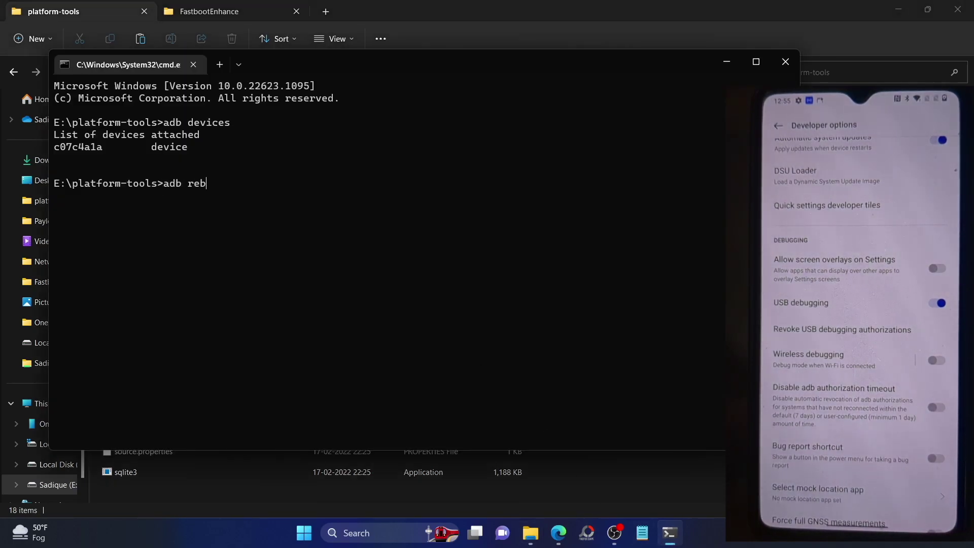
{"action": "type", "text": "oot bo"}
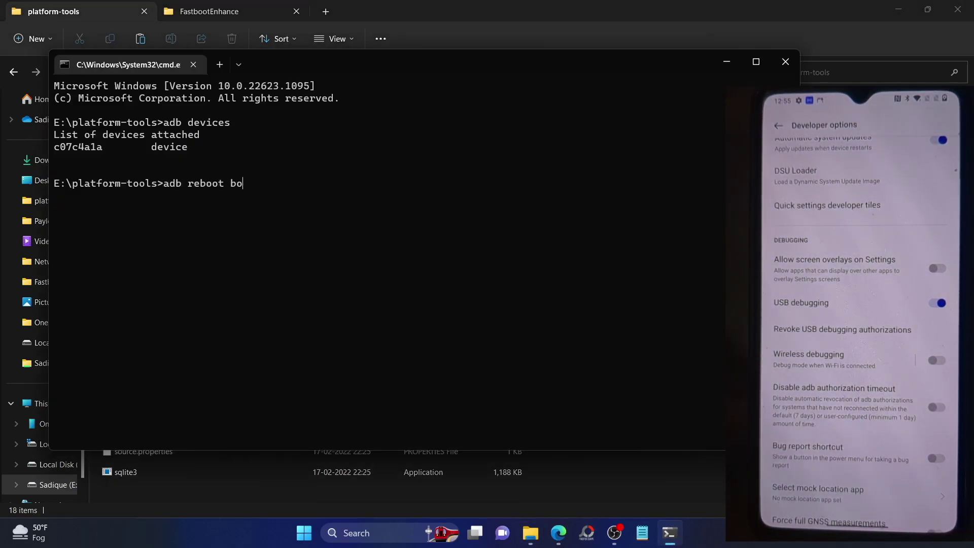
{"action": "type", "text": "otloader"}
{"action": "key", "text": "Return"}
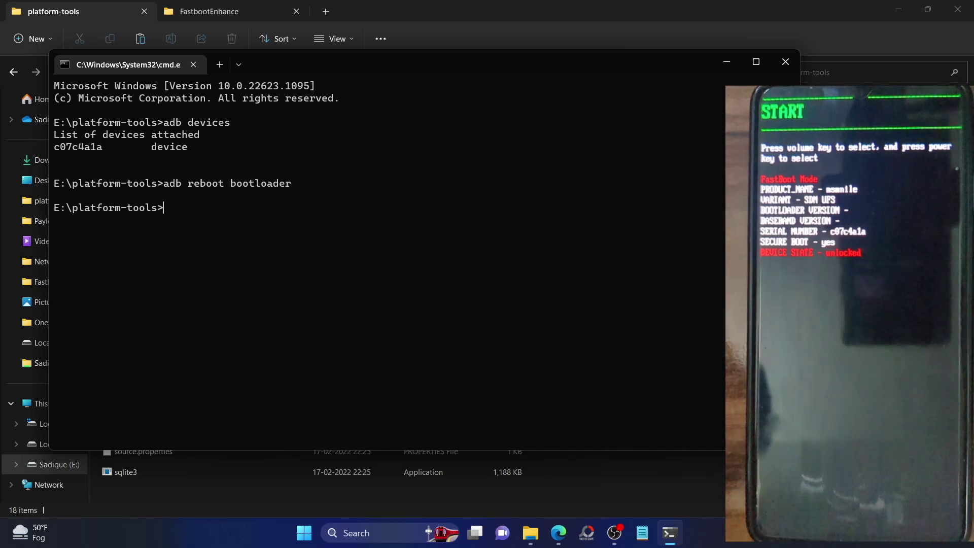
{"action": "type", "text": "t oem unlock"}
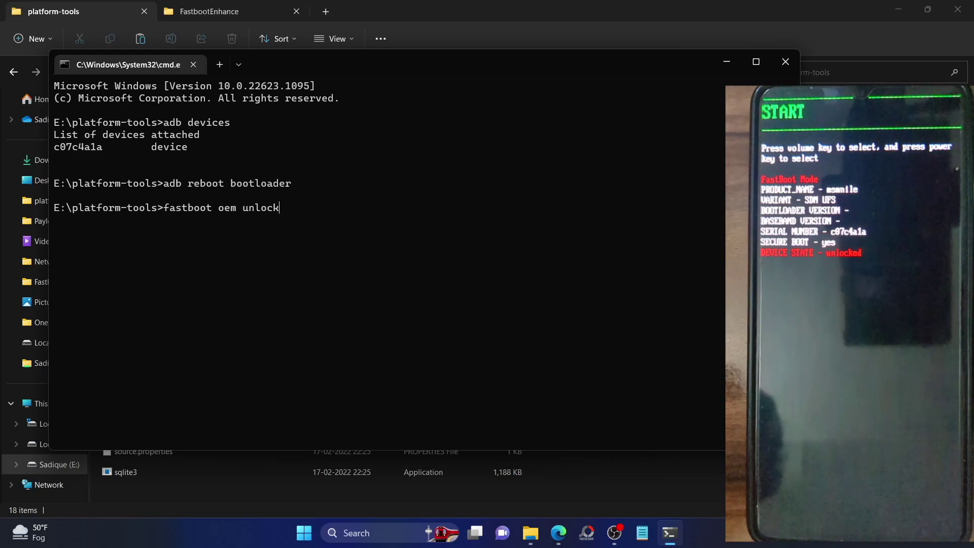
{"action": "key", "text": "BackSpace"}
{"action": "key", "text": "BackSpace"}
{"action": "key", "text": "BackSpace"}
{"action": "key", "text": "BackSpace"}
{"action": "key", "text": "BackSpace"}
{"action": "key", "text": "BackSpace"}
{"action": "key", "text": "BackSpace"}
{"action": "key", "text": "BackSpace"}
{"action": "key", "text": "BackSpace"}
{"action": "key", "text": "BackSpace"}
{"action": "key", "text": "BackSpace"}
{"action": "key", "text": "BackSpace"}
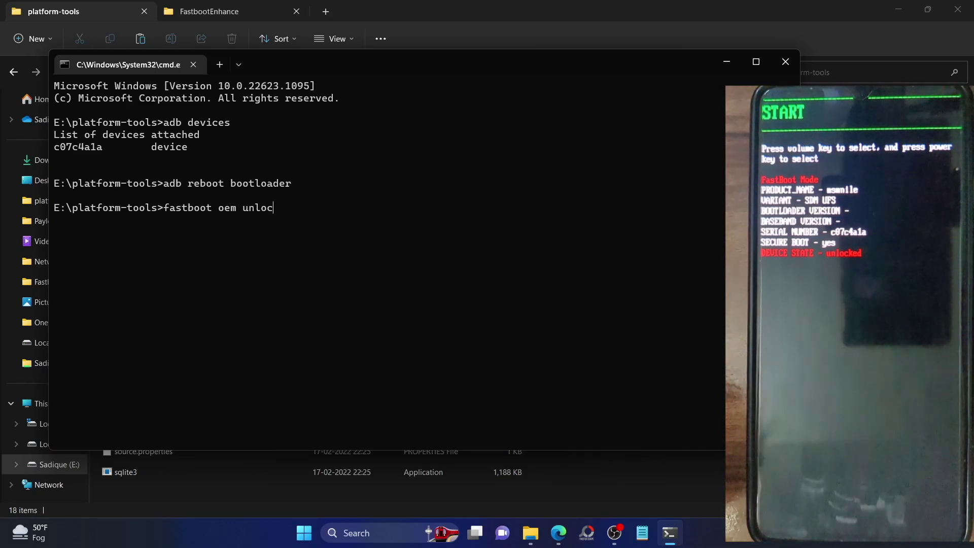
{"action": "type", "text": "t"}
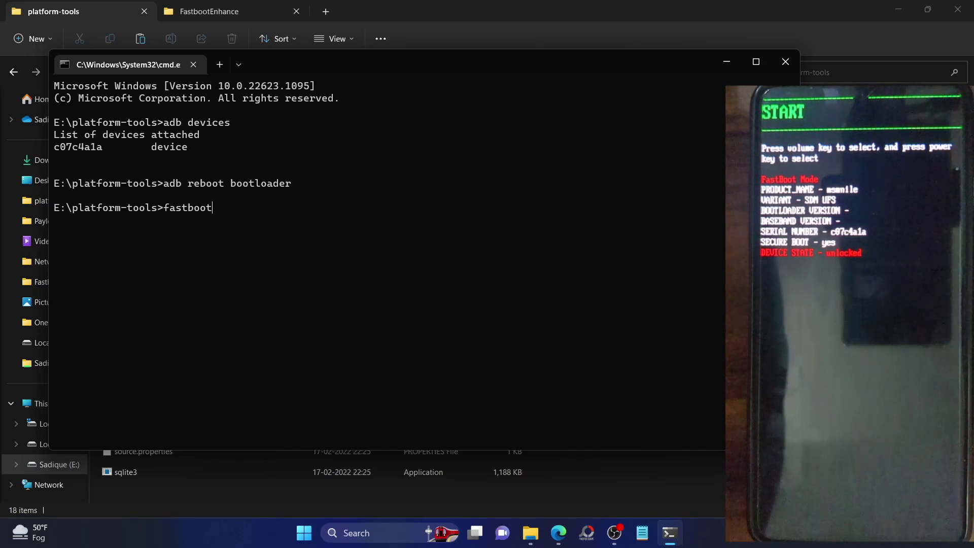
{"action": "type", "text": " flashi"}
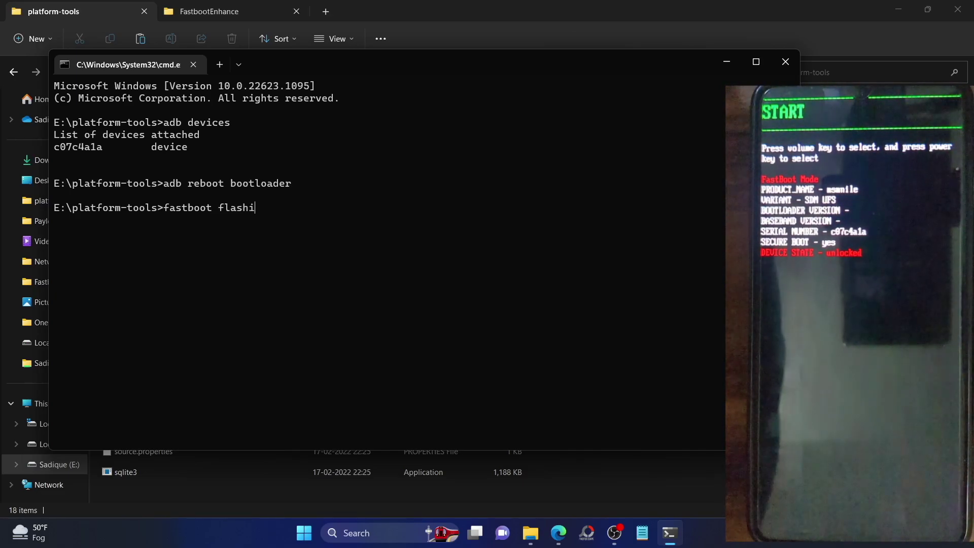
{"action": "type", "text": "ng unlock"}
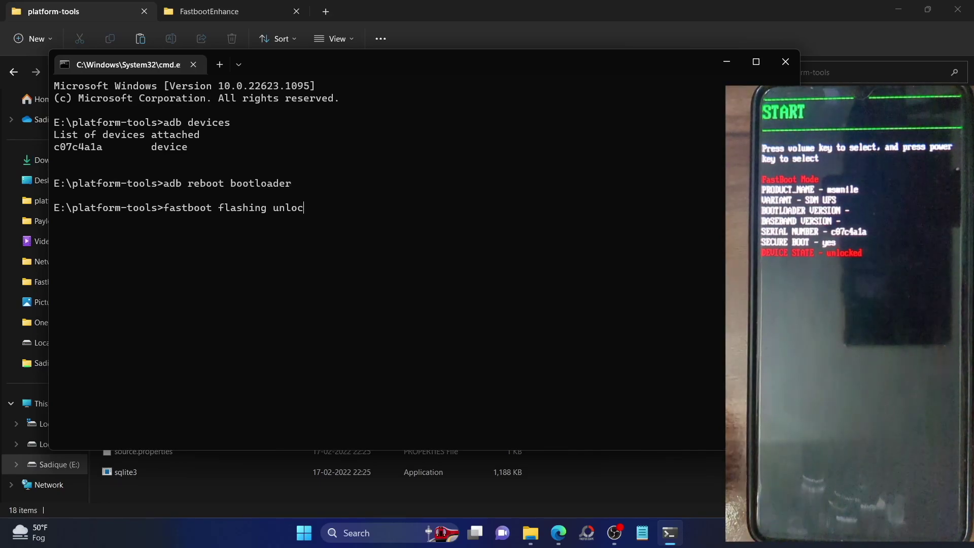
{"action": "key", "text": "BackSpace"}
{"action": "key", "text": "BackSpace"}
{"action": "key", "text": "BackSpace"}
{"action": "key", "text": "BackSpace"}
{"action": "key", "text": "BackSpace"}
{"action": "key", "text": "BackSpace"}
{"action": "key", "text": "BackSpace"}
{"action": "key", "text": "BackSpace"}
{"action": "key", "text": "BackSpace"}
{"action": "key", "text": "BackSpace"}
{"action": "key", "text": "BackSpace"}
{"action": "key", "text": "BackSpace"}
{"action": "key", "text": "BackSpace"}
{"action": "key", "text": "BackSpace"}
{"action": "key", "text": "BackSpace"}
{"action": "key", "text": "BackSpace"}
{"action": "key", "text": "BackSpace"}
{"action": "key", "text": "BackSpace"}
{"action": "key", "text": "BackSpace"}
{"action": "key", "text": "BackSpace"}
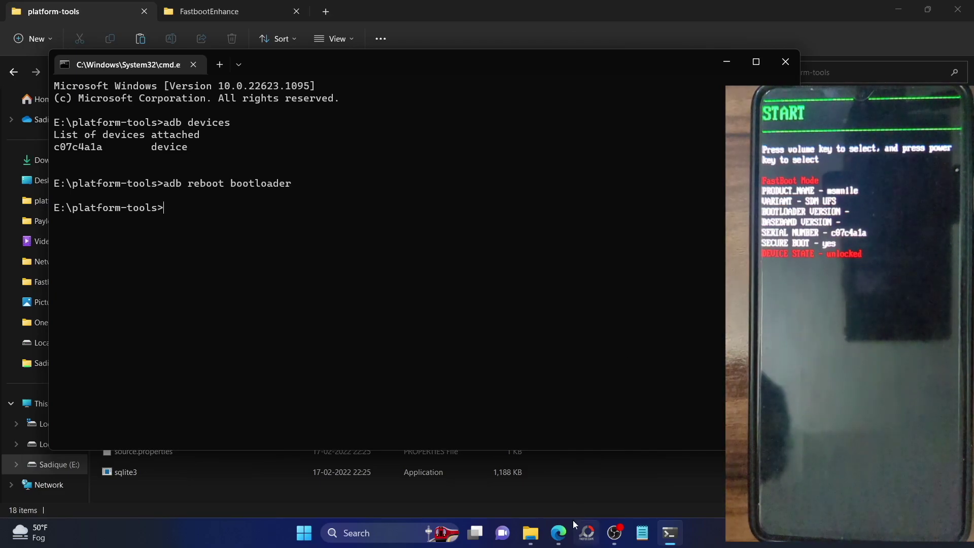
Glance at the guide in the browser and check the phone's Fastboot connection by running "fastboot devices" in the Command Prompt
{"action": "left_click", "coordinate": [551, 537]}
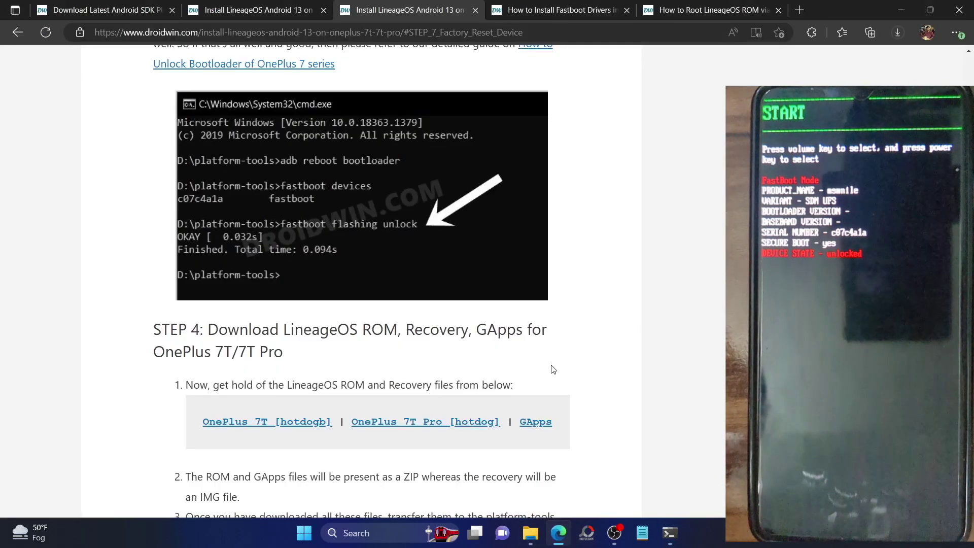
{"action": "left_click", "coordinate": [491, 503]}
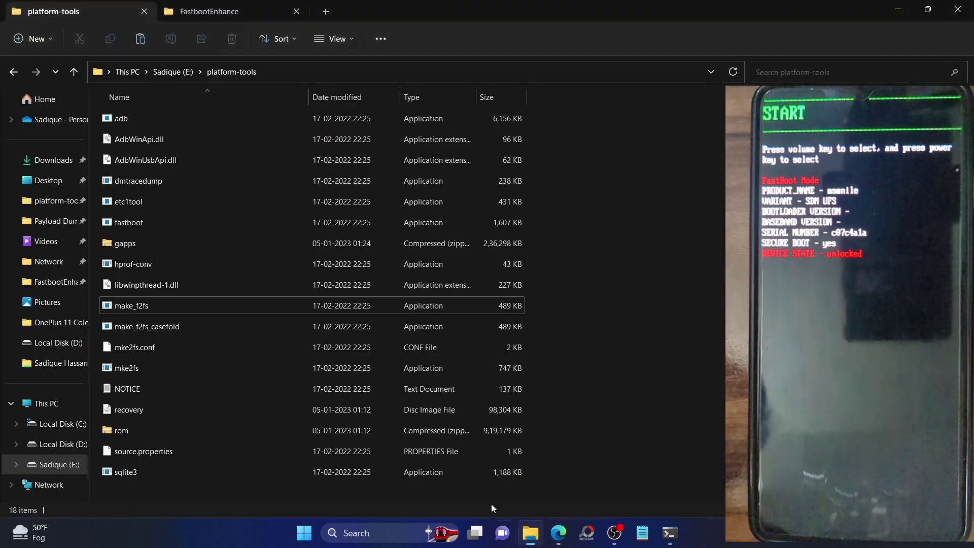
{"action": "left_click", "coordinate": [669, 530]}
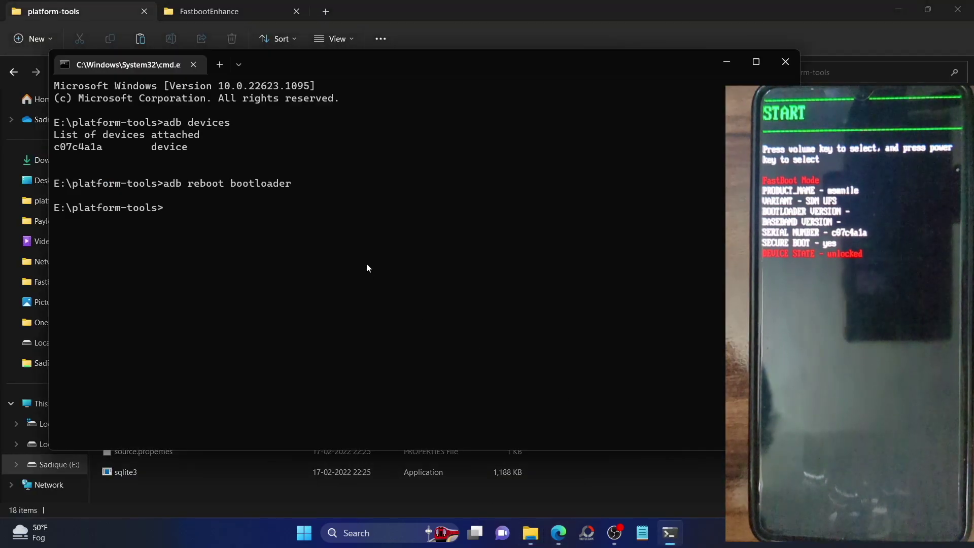
{"action": "type", "text": "fastboot devices"}
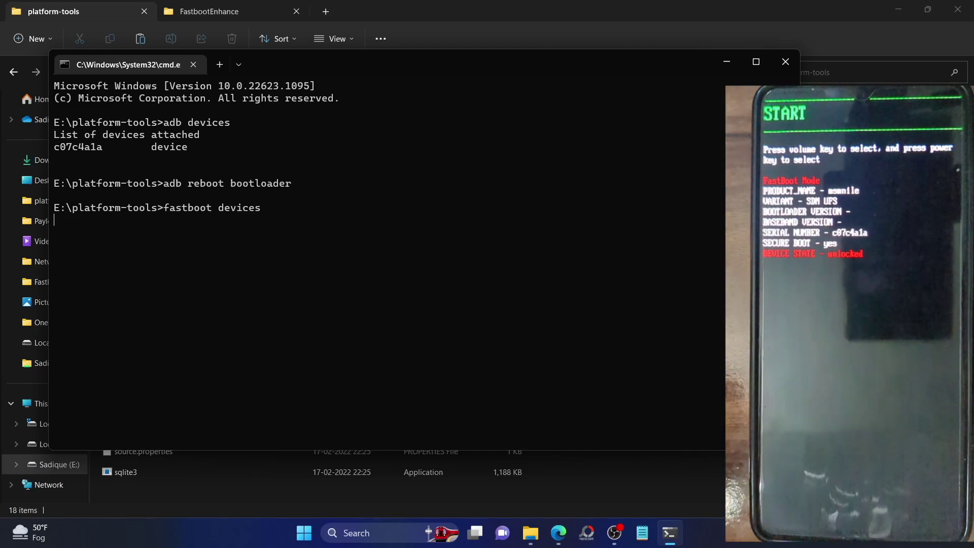
{"action": "key", "text": "Return"}
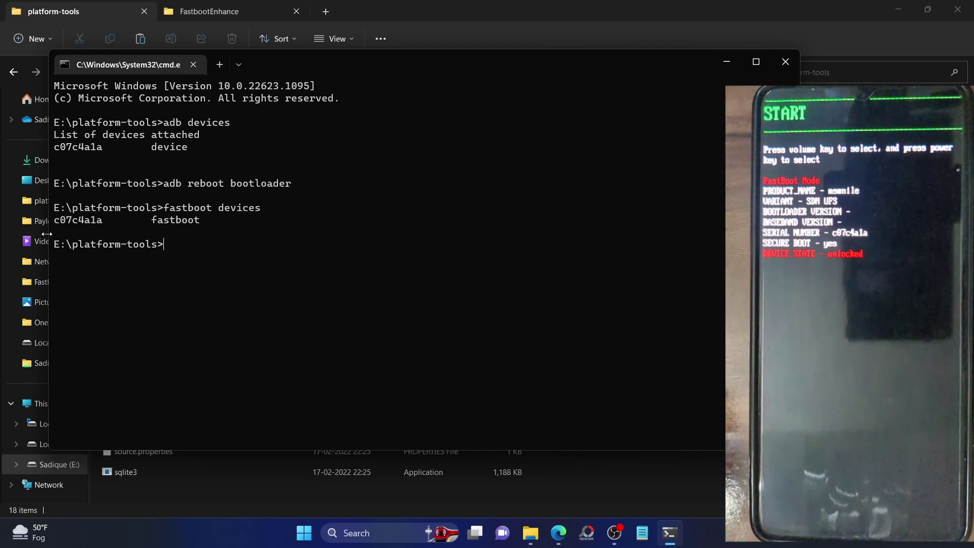
{"action": "double_click", "coordinate": [87, 218]}
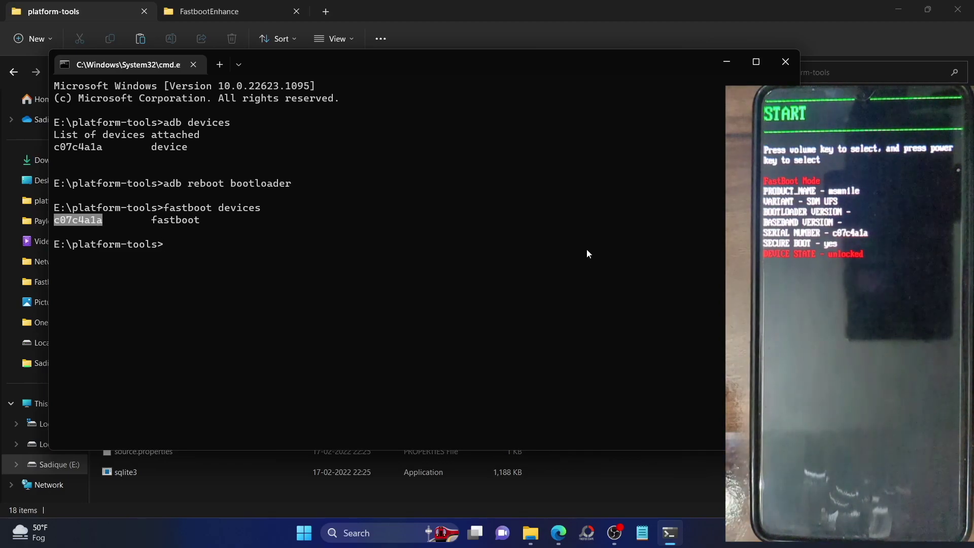
Switch to the browser and read the article on installing Fastboot drivers in Windows 11 down to its installation section
{"action": "left_click", "coordinate": [562, 541]}
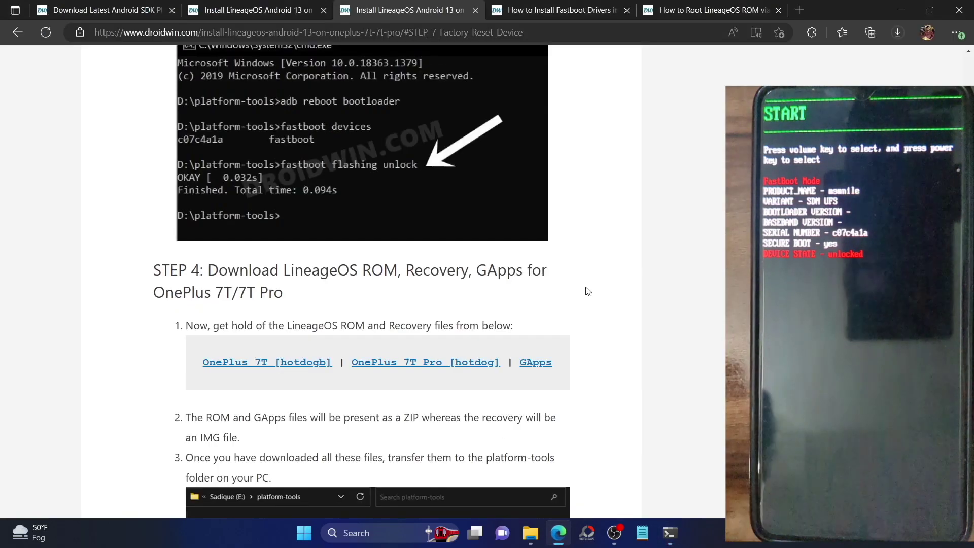
{"action": "left_click", "coordinate": [583, 9]}
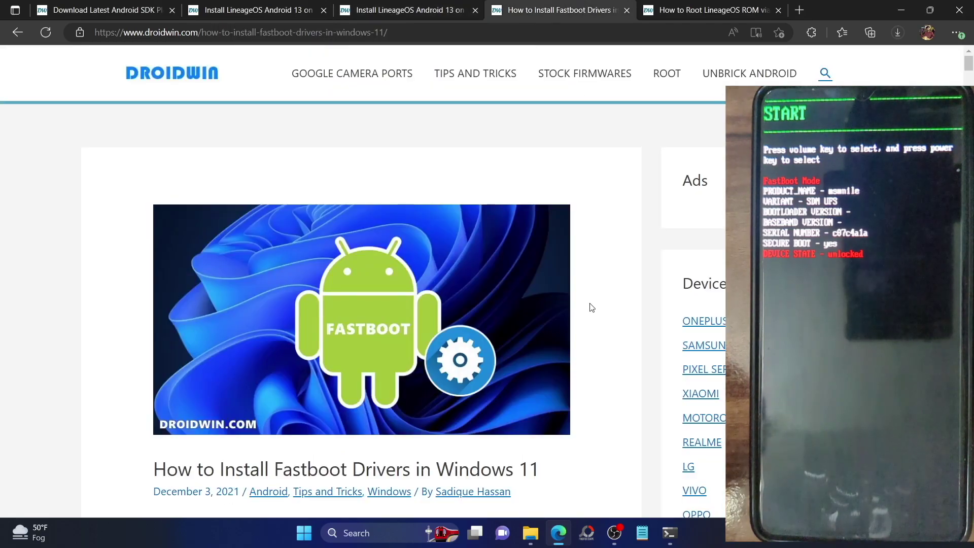
{"action": "scroll", "coordinate": [591, 307], "scroll_direction": "down", "scroll_amount": 10}
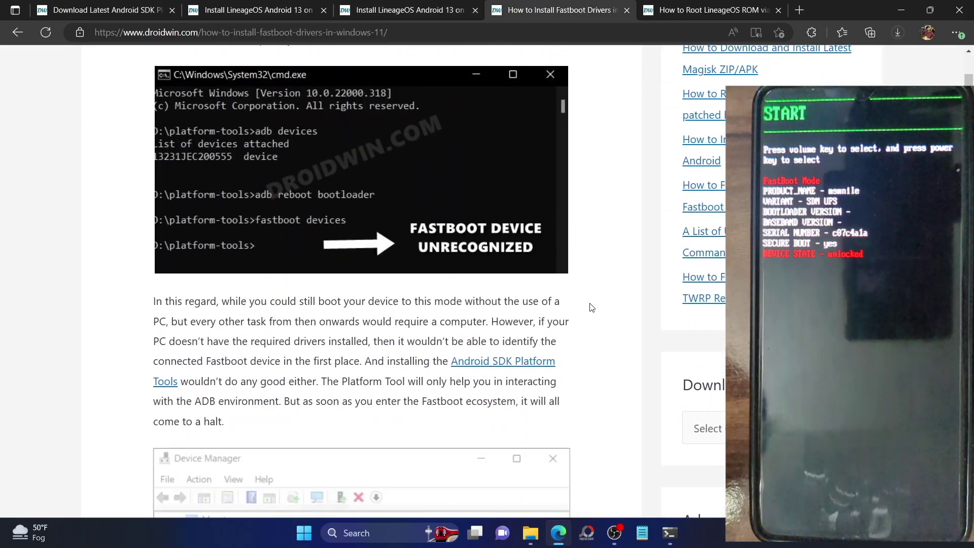
{"action": "scroll", "coordinate": [591, 307], "scroll_direction": "down", "scroll_amount": 12}
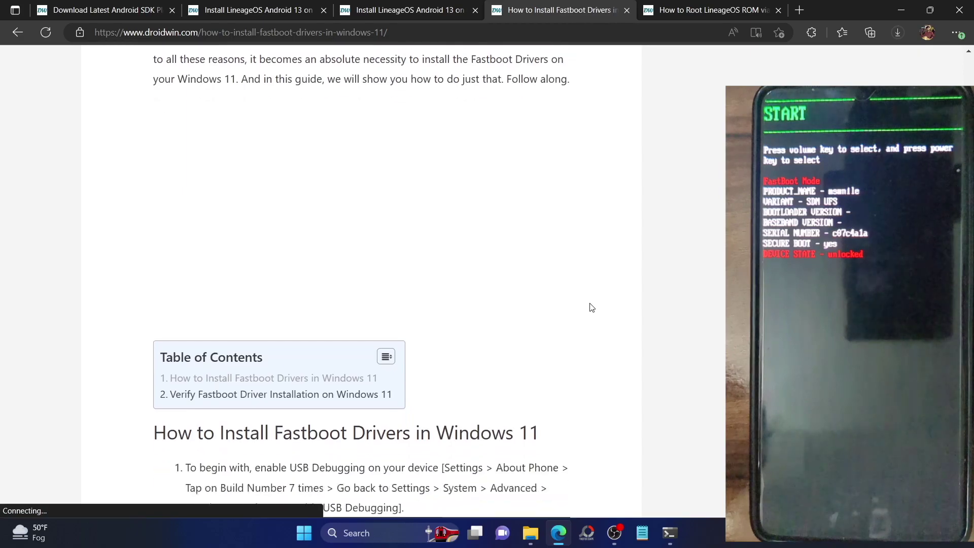
Skim the Fastboot driver installation article and return to the OnePlus 7T/7T Pro LineageOS guide
{"action": "scroll", "coordinate": [592, 306], "scroll_direction": "down", "scroll_amount": 5}
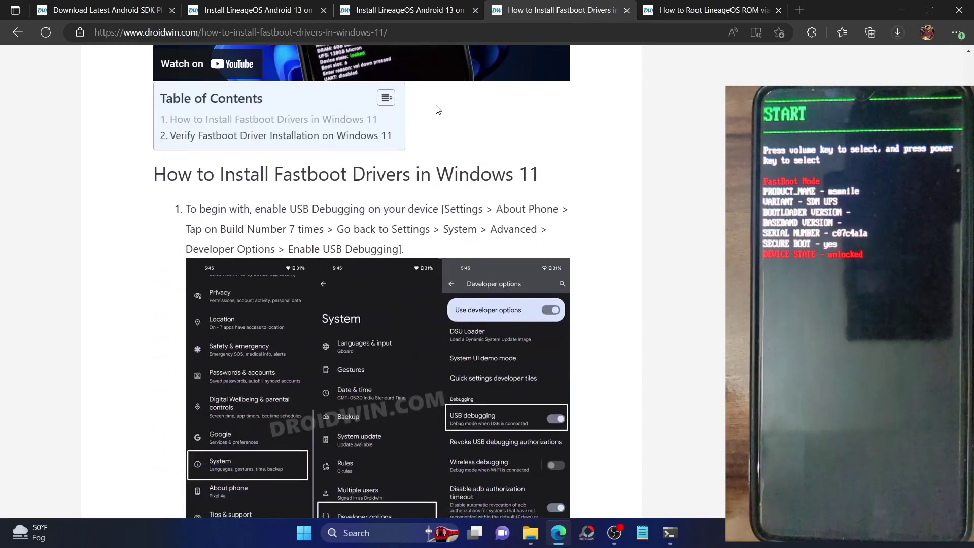
{"action": "scroll", "coordinate": [438, 110], "scroll_direction": "up", "scroll_amount": 4}
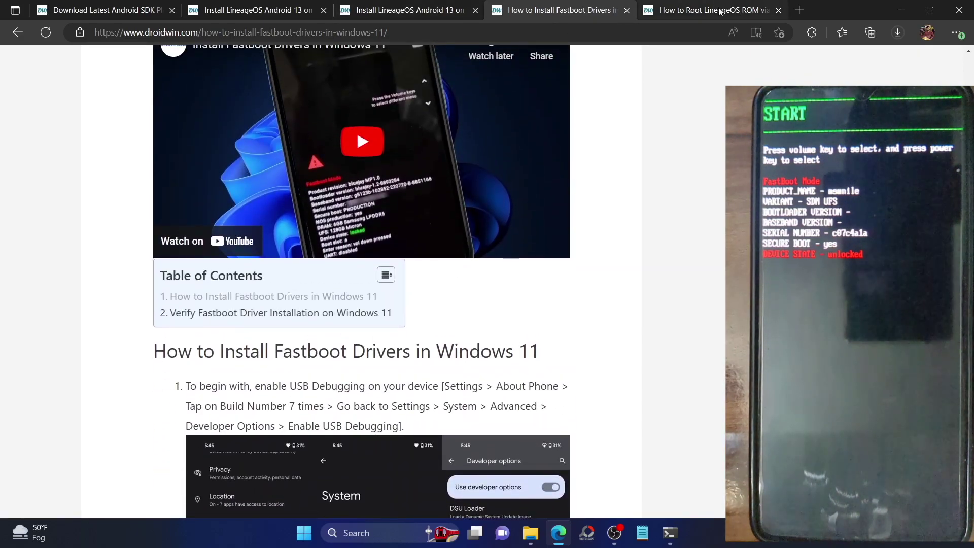
{"action": "left_click", "coordinate": [737, 14]}
{"action": "left_click", "coordinate": [256, 10]}
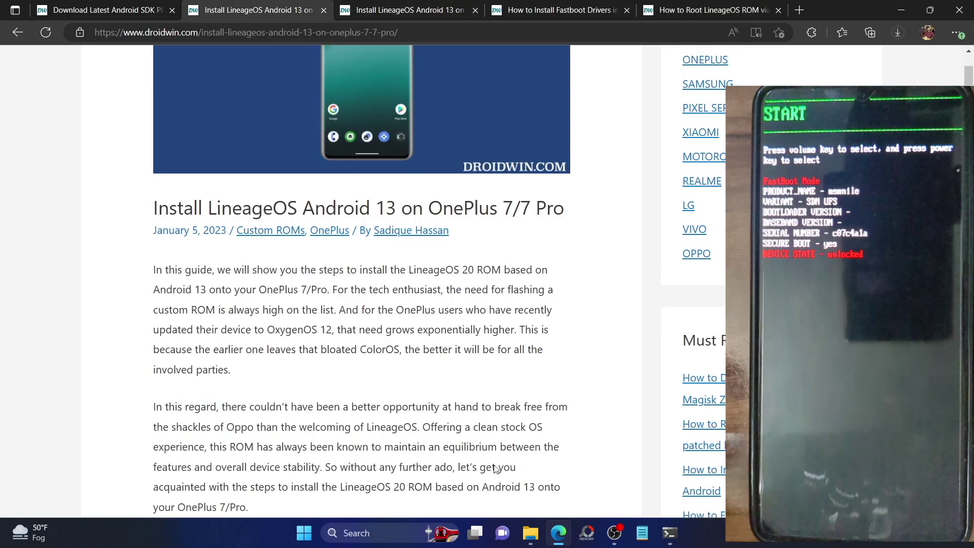
{"action": "left_click", "coordinate": [404, 14]}
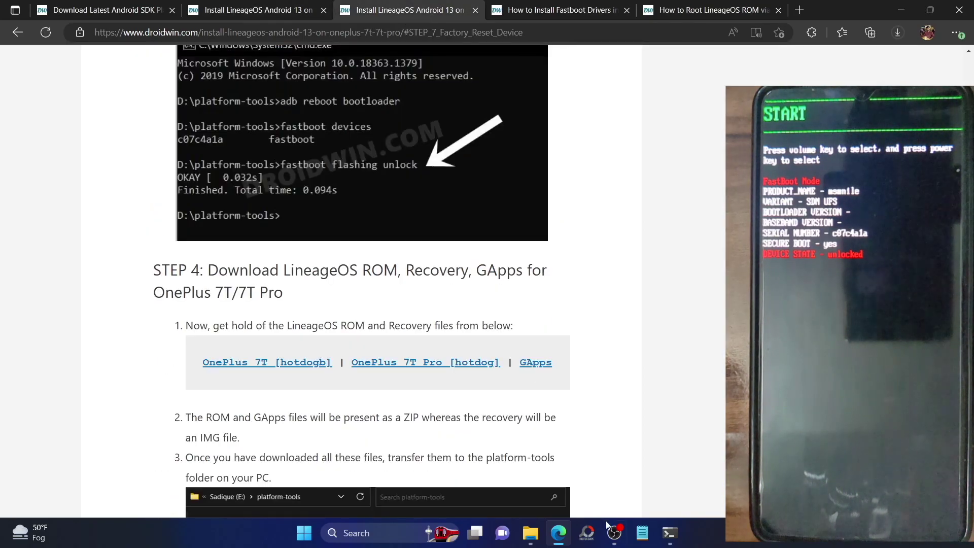
Open Device Manager and check the Android Bootloader Interface entry under Android Device, then minimize the window
{"action": "left_click", "coordinate": [671, 534]}
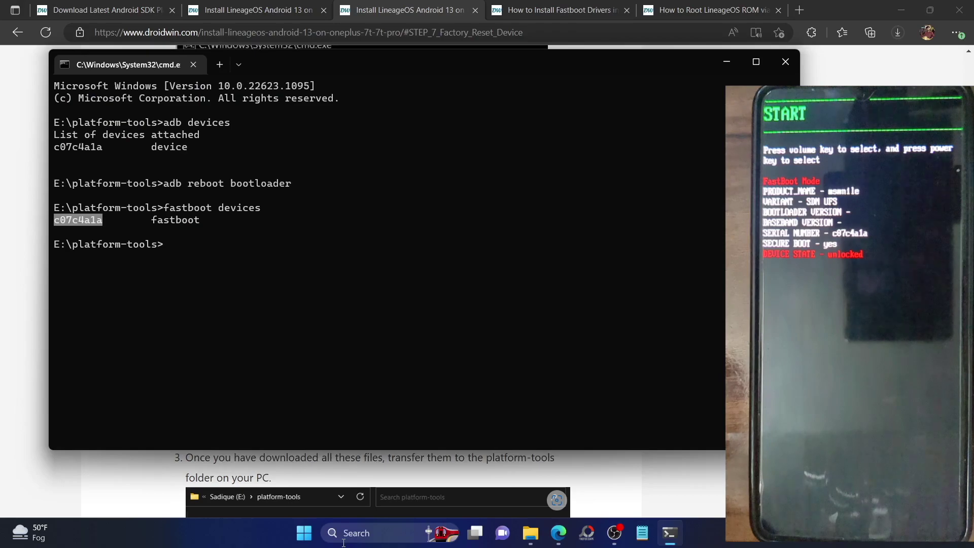
{"action": "right_click", "coordinate": [304, 533]}
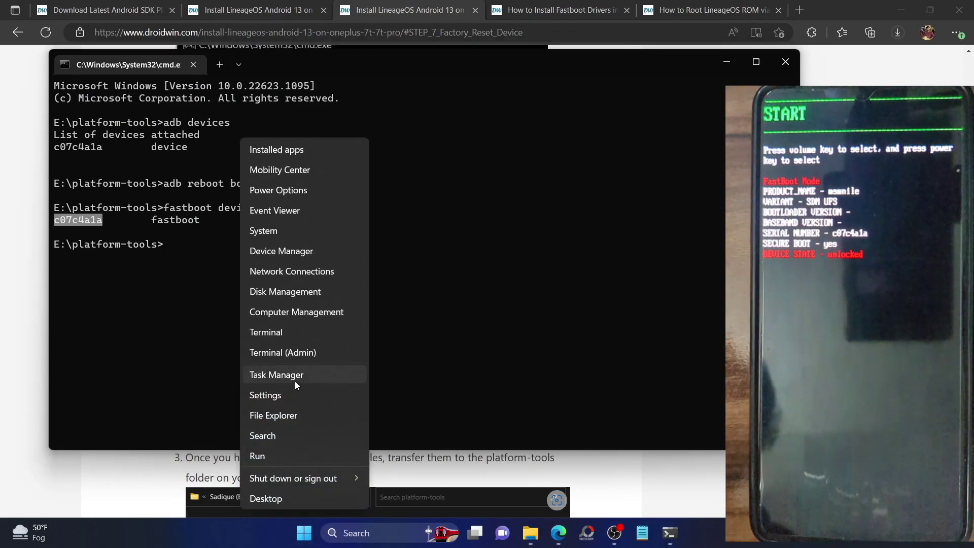
{"action": "left_click", "coordinate": [283, 252]}
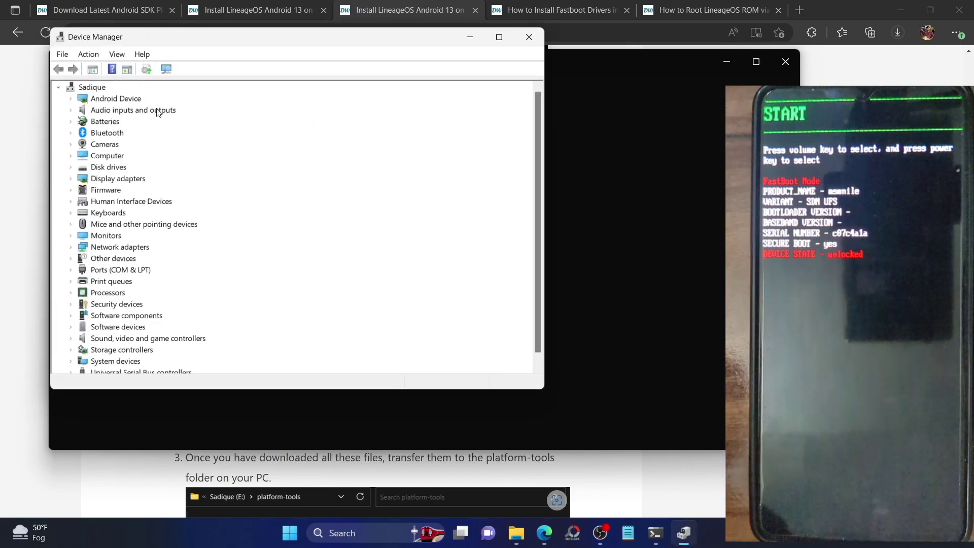
{"action": "left_click", "coordinate": [71, 99]}
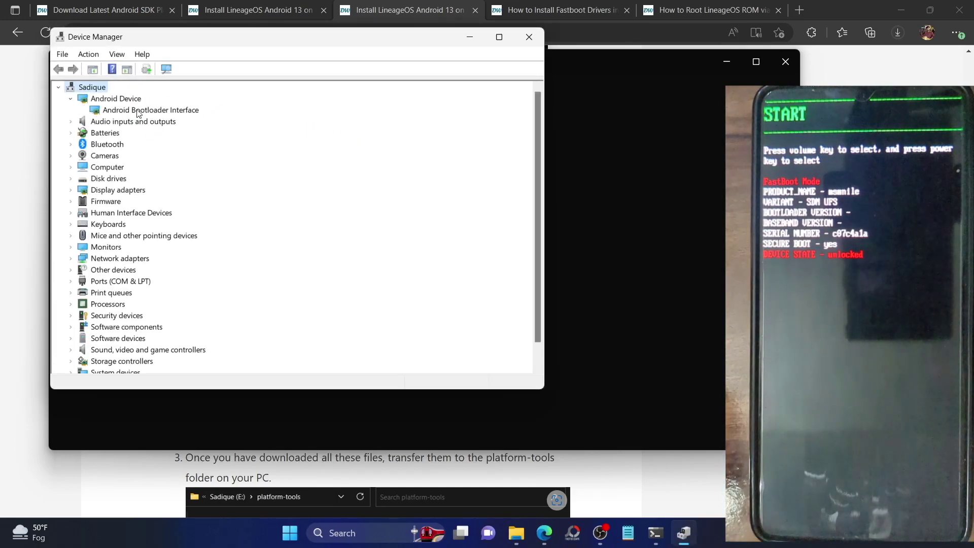
{"action": "left_click", "coordinate": [138, 112]}
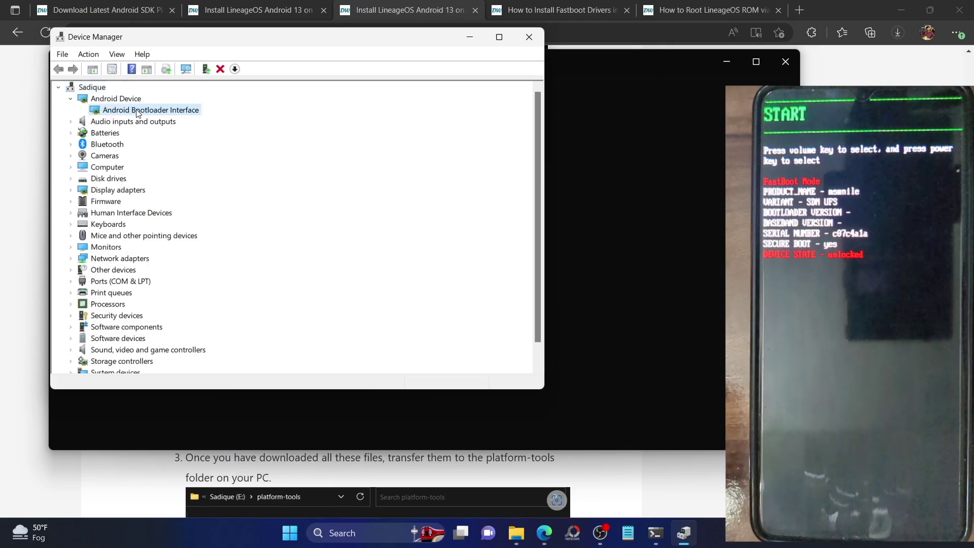
{"action": "left_click", "coordinate": [467, 41]}
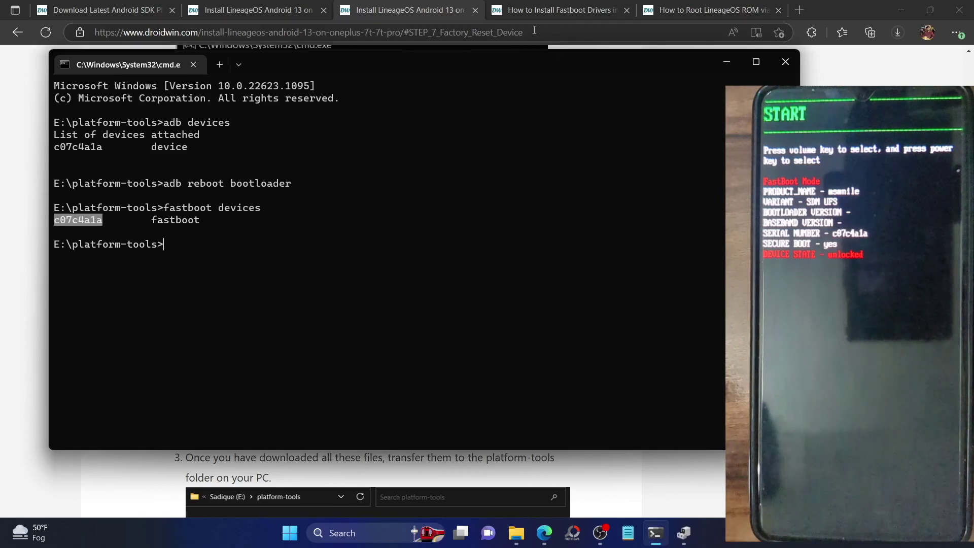
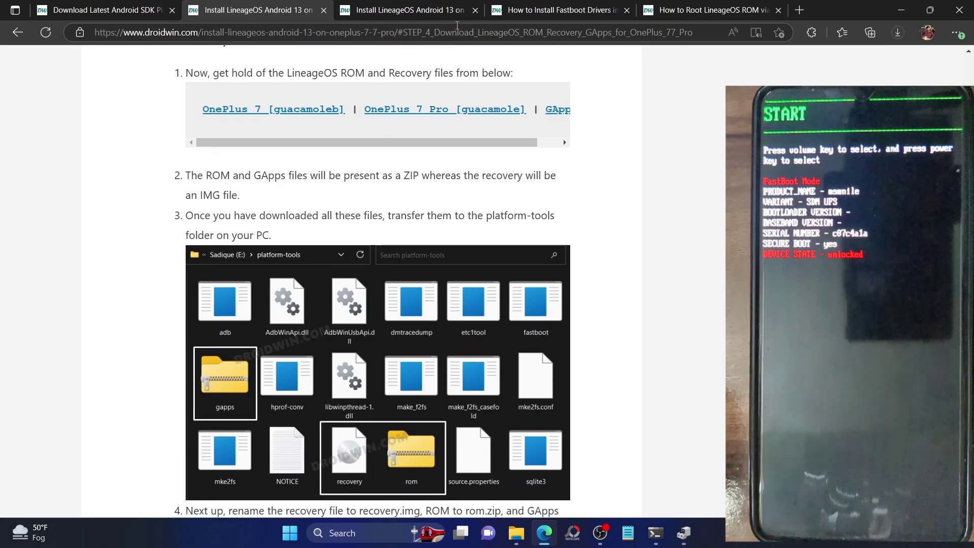
Compare STEP 4 of the OnePlus 7T/7T Pro guide in the browser with the platform-tools folder in File Explorer
{"action": "left_click", "coordinate": [442, 10]}
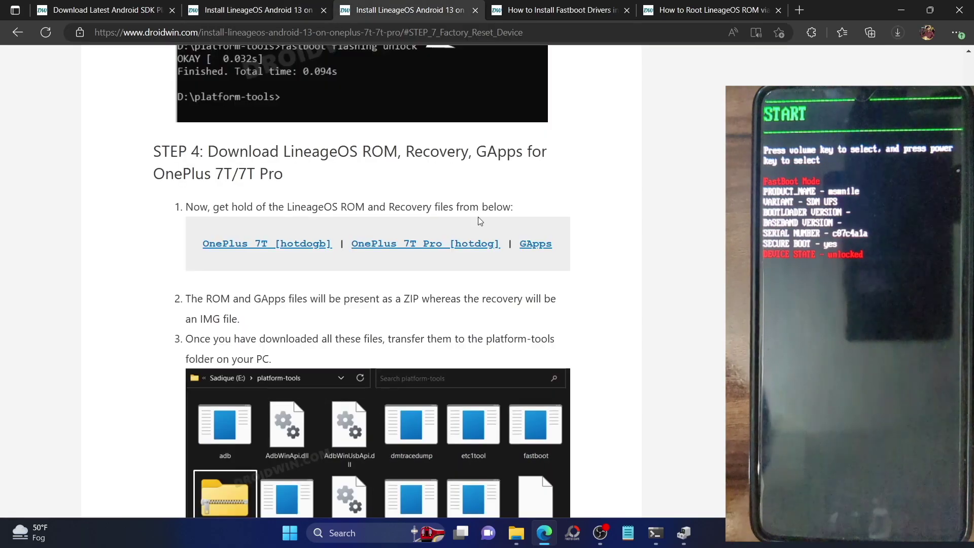
{"action": "left_click", "coordinate": [516, 532]}
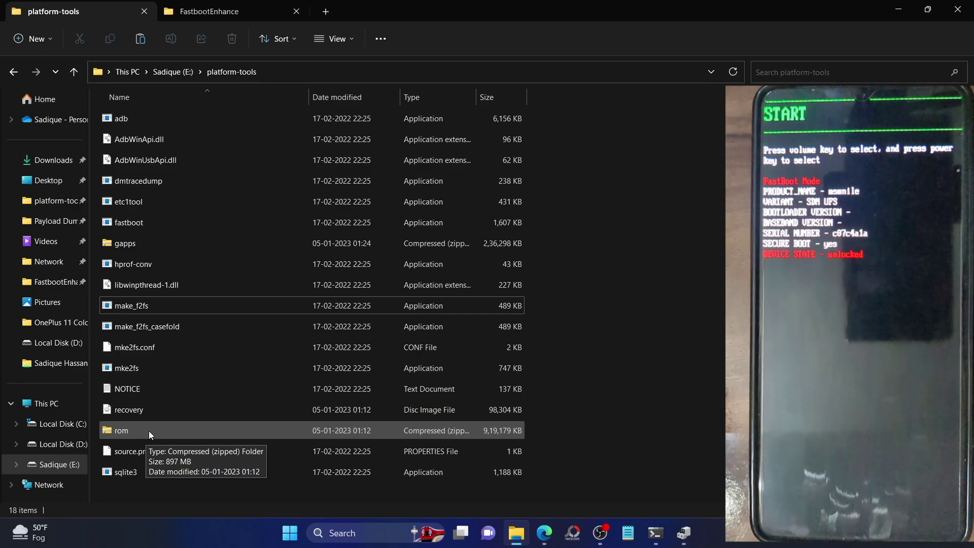
{"action": "left_click", "coordinate": [544, 533]}
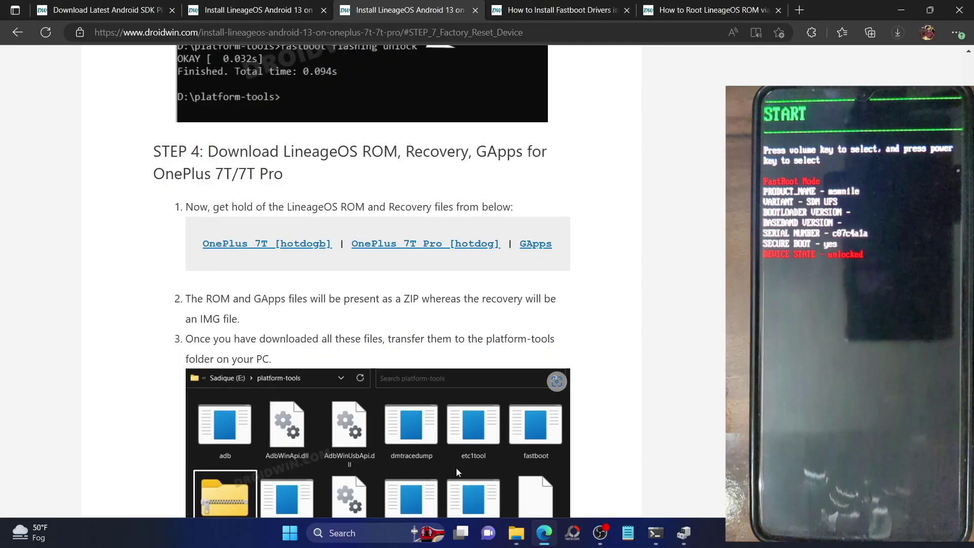
View the LineageOS builds page for OnePlus 7T [hotdogb] in a new browser tab and close it
{"action": "right_click", "coordinate": [289, 246]}
{"action": "left_click", "coordinate": [328, 245]}
{"action": "left_click", "coordinate": [484, 11]}
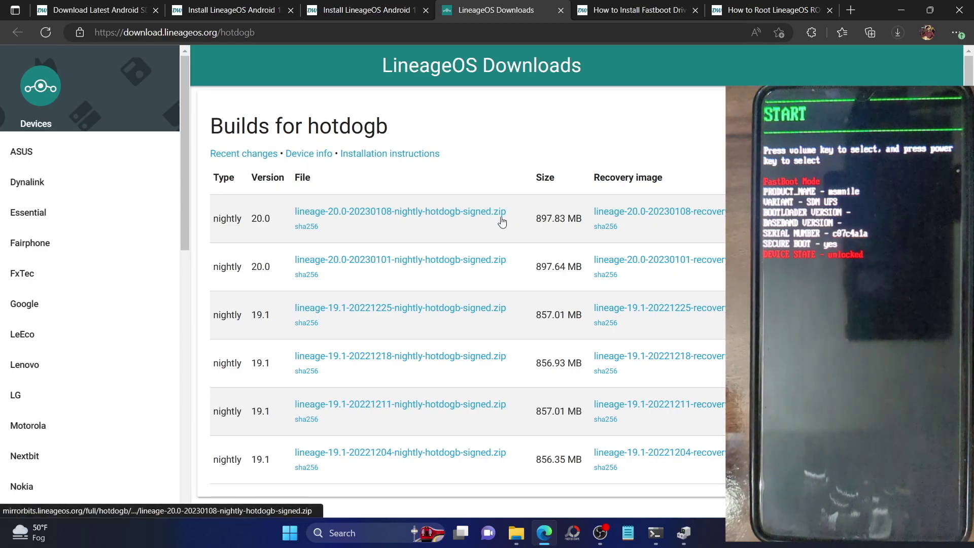
{"action": "left_click", "coordinate": [561, 11]}
Check the recovery, gapps and rom files in the platform-tools folder in File Explorer against the guide's download links
{"action": "key", "text": "alt+Tab"}
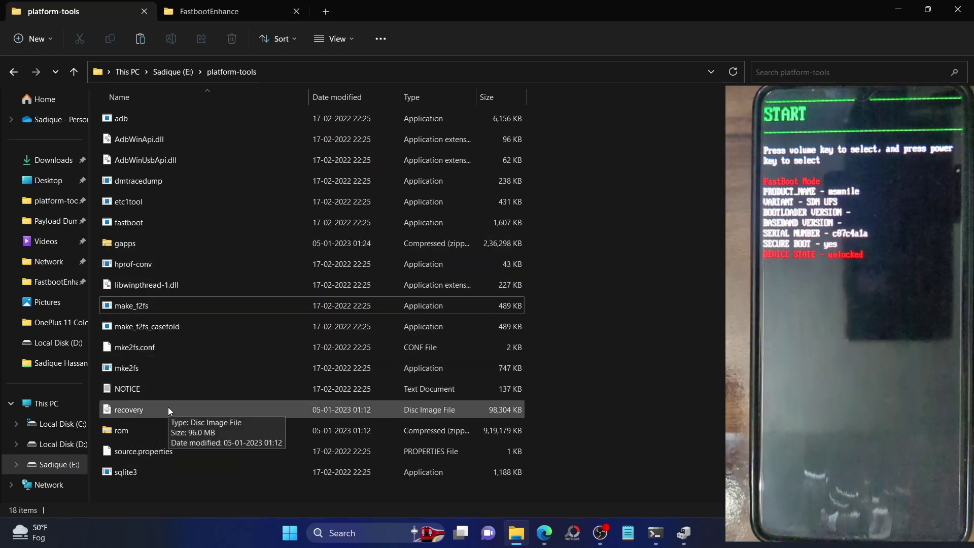
{"action": "left_click", "coordinate": [544, 533]}
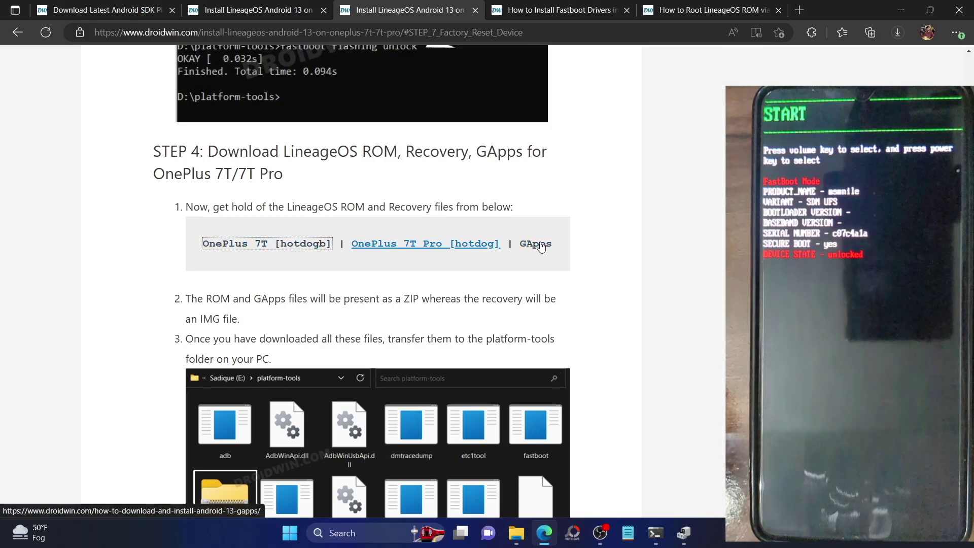
{"action": "left_click", "coordinate": [515, 542]}
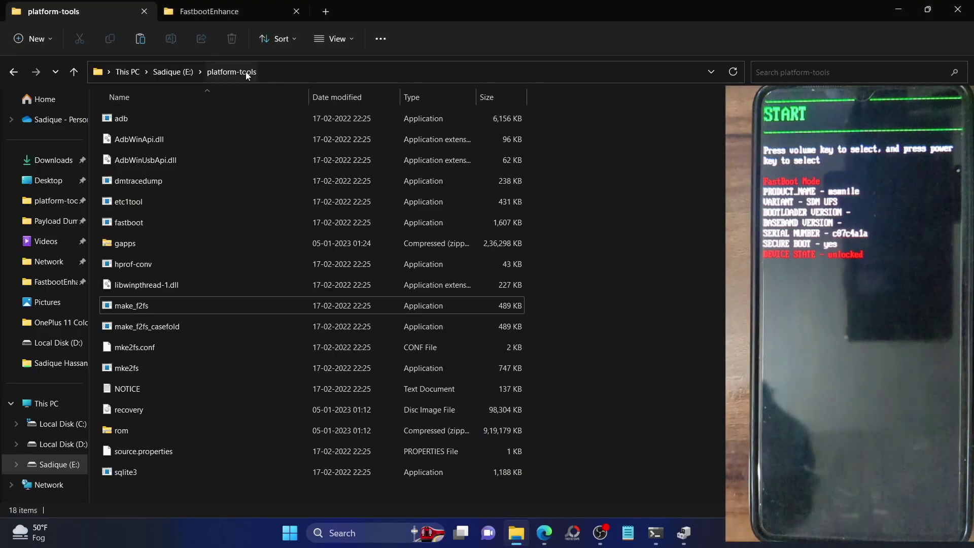
{"action": "left_click", "coordinate": [144, 247]}
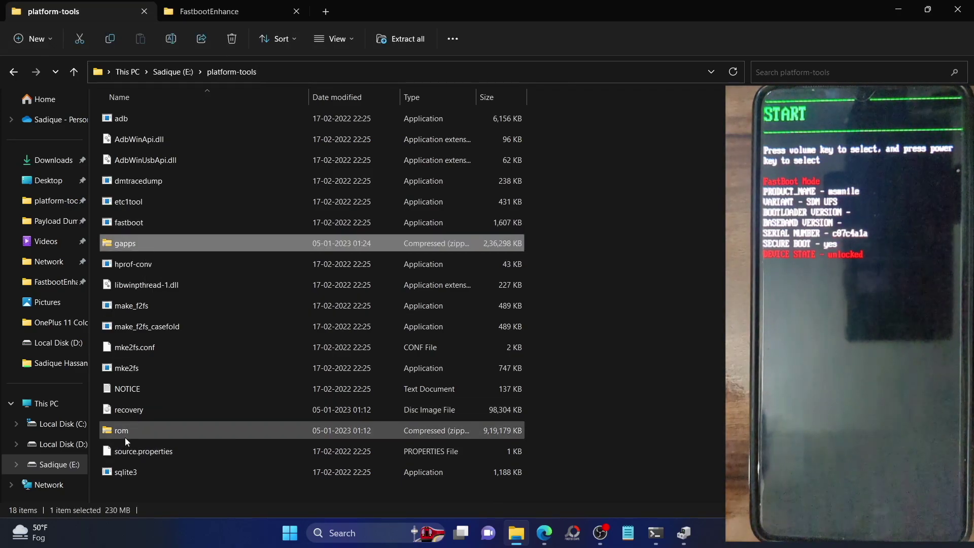
{"action": "left_click", "coordinate": [697, 365]}
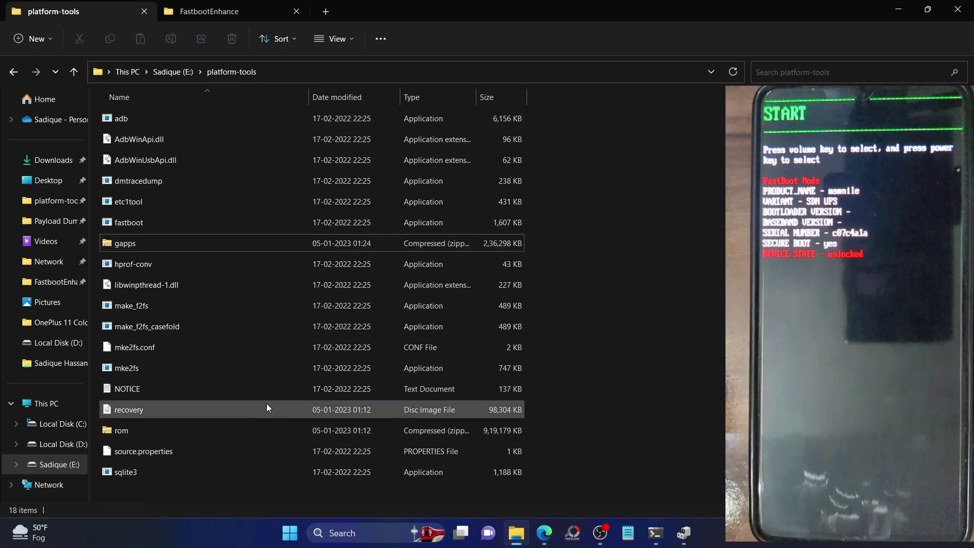
{"action": "mouse_move", "coordinate": [540, 542]}
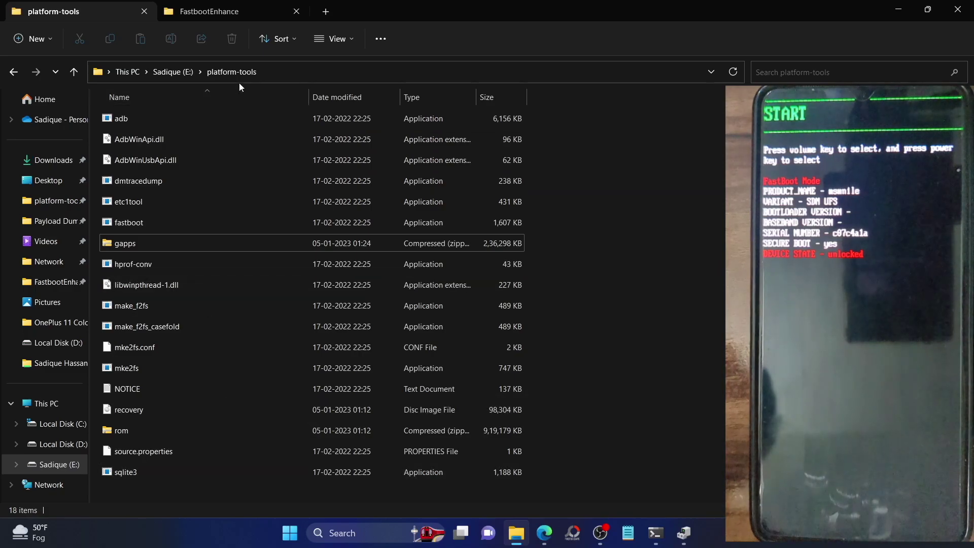
Switch to the browser and read the OnePlus 7T/7T Pro guide through STEP 6, highlighting the recovery partition in the flash command
{"action": "left_click", "coordinate": [545, 531]}
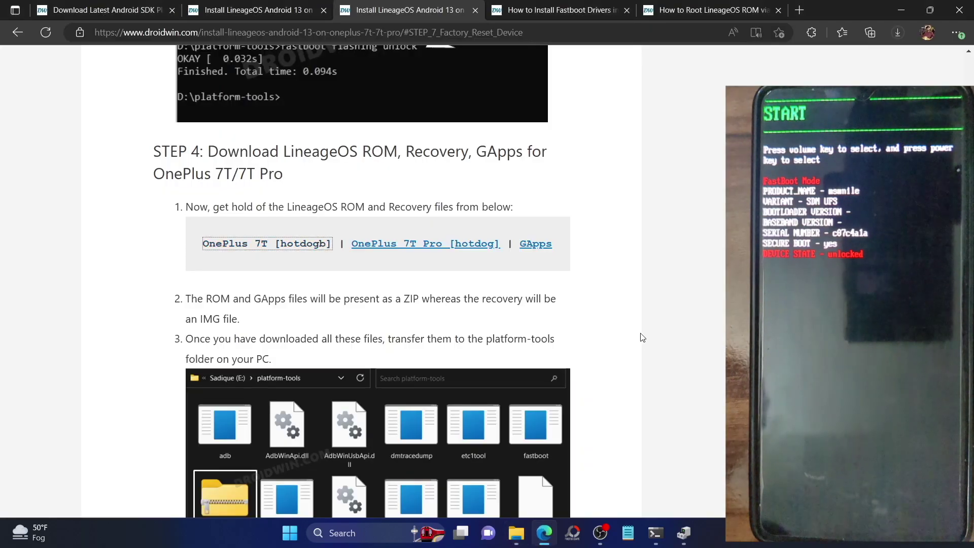
{"action": "scroll", "coordinate": [643, 337], "scroll_direction": "down", "scroll_amount": 2}
{"action": "scroll", "coordinate": [642, 337], "scroll_direction": "down", "scroll_amount": 9}
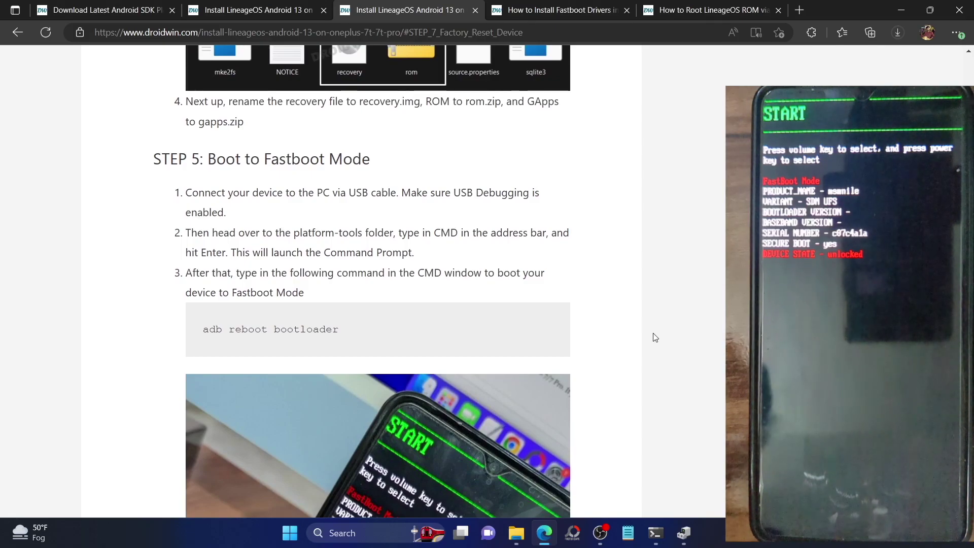
{"action": "scroll", "coordinate": [656, 336], "scroll_direction": "down", "scroll_amount": 2}
{"action": "scroll", "coordinate": [655, 338], "scroll_direction": "down", "scroll_amount": 12}
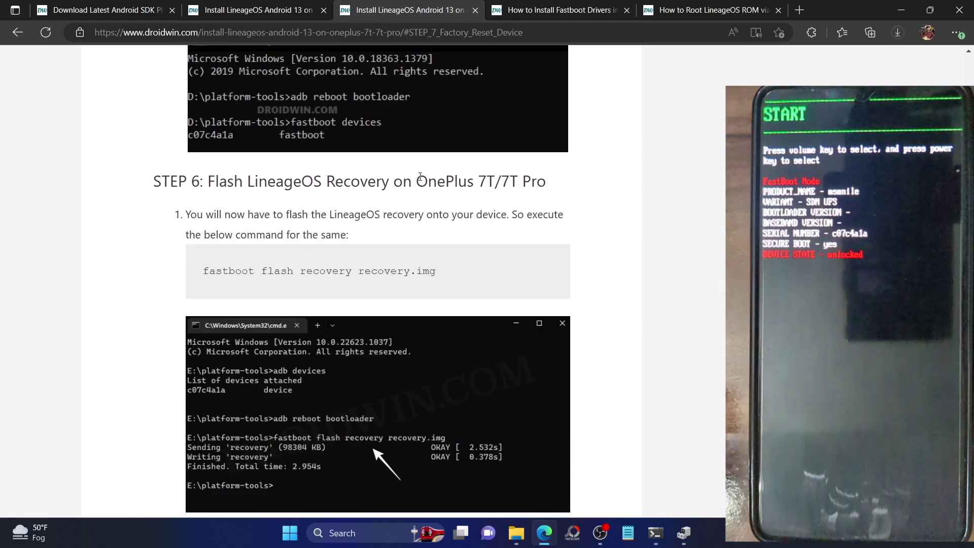
{"action": "left_click_drag", "start_coordinate": [418, 177], "coordinate": [609, 206]}
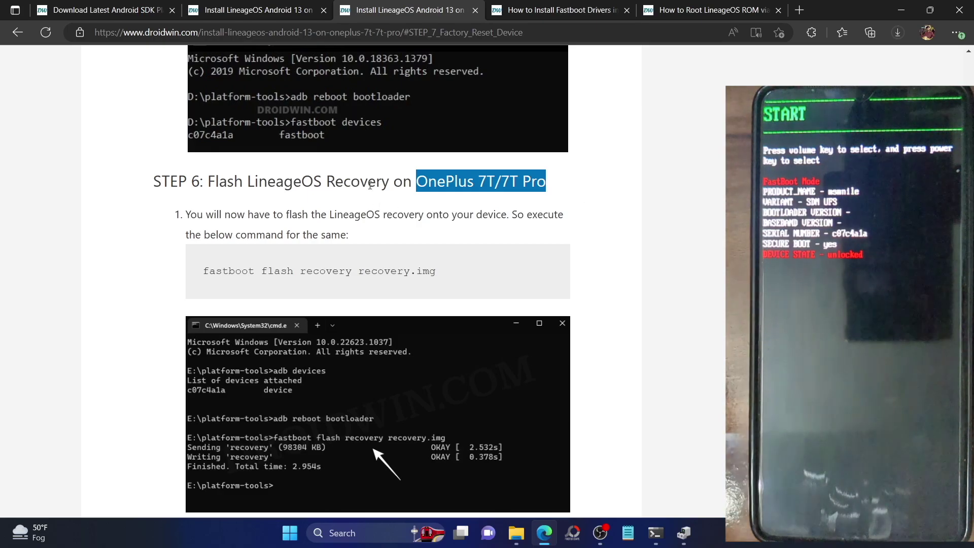
{"action": "double_click", "coordinate": [322, 272]}
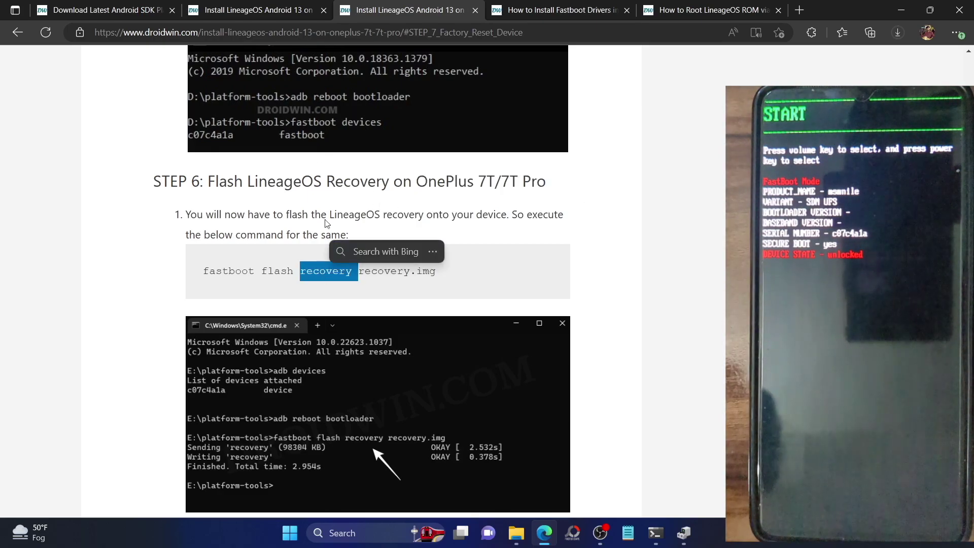
Examine STEP 6 of the OnePlus 7/7 Pro guide, highlighting the boot partition in its flash command and the device names
{"action": "left_click", "coordinate": [288, 14]}
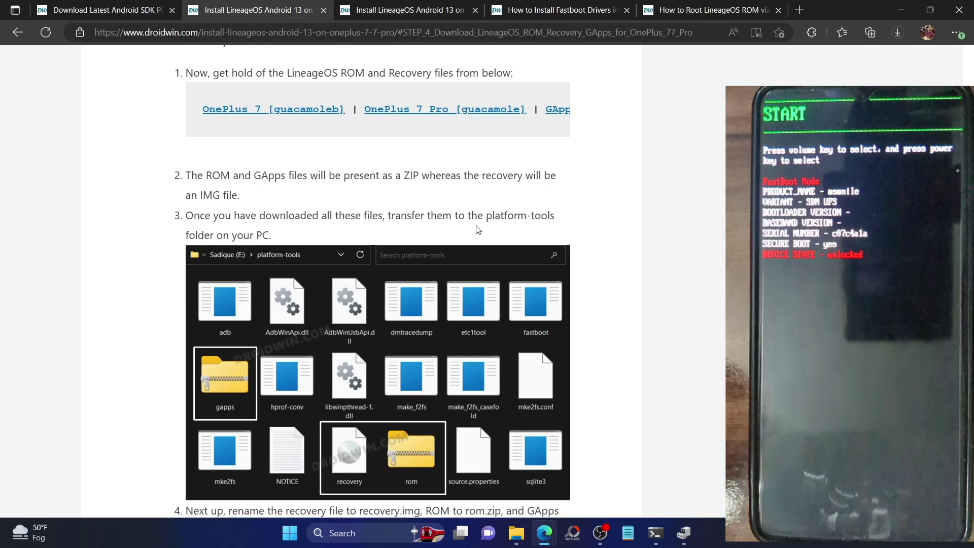
{"action": "scroll", "coordinate": [476, 230], "scroll_direction": "down", "scroll_amount": 12}
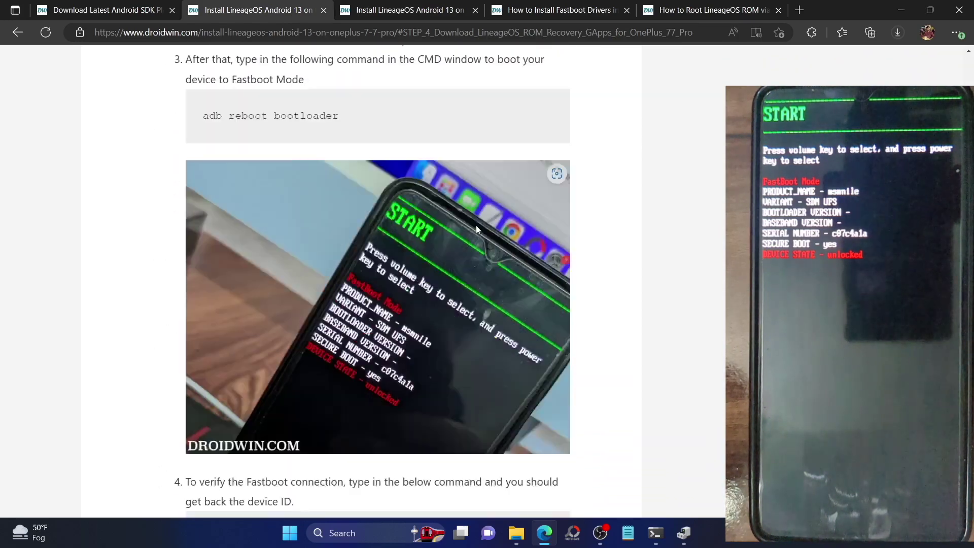
{"action": "scroll", "coordinate": [476, 225], "scroll_direction": "down", "scroll_amount": 9}
{"action": "scroll", "coordinate": [476, 225], "scroll_direction": "up", "scroll_amount": 1}
{"action": "scroll", "coordinate": [476, 224], "scroll_direction": "down", "scroll_amount": 1}
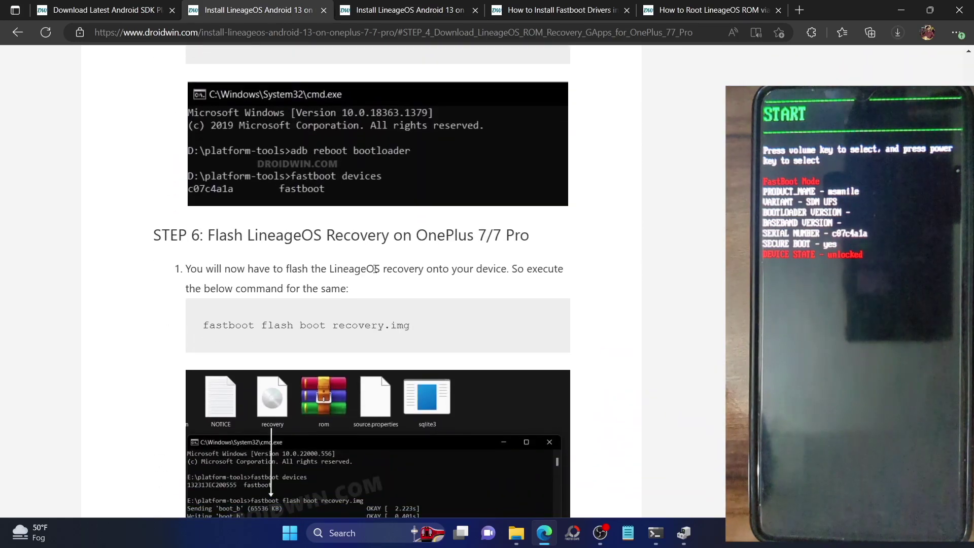
{"action": "double_click", "coordinate": [309, 325]}
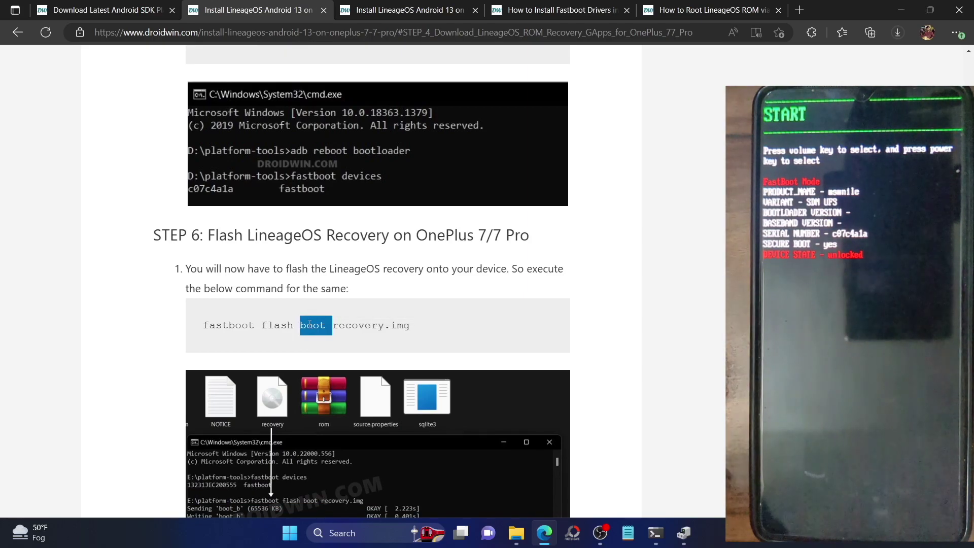
{"action": "left_click_drag", "start_coordinate": [415, 235], "coordinate": [622, 245]}
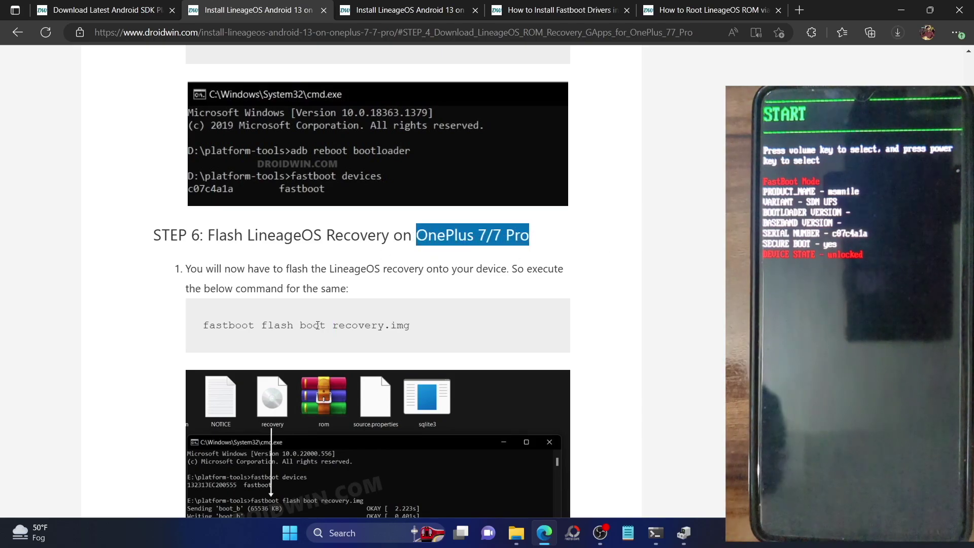
Copy the "fastboot flash recovery recovery.img" command from STEP 6 of the OnePlus 7T/7T Pro guide
{"action": "left_click", "coordinate": [395, 7]}
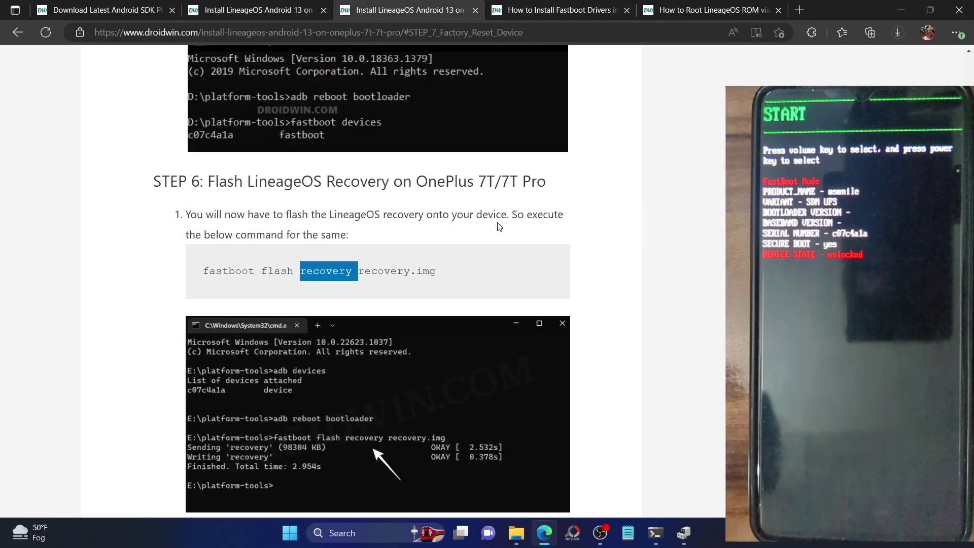
{"action": "double_click", "coordinate": [325, 270]}
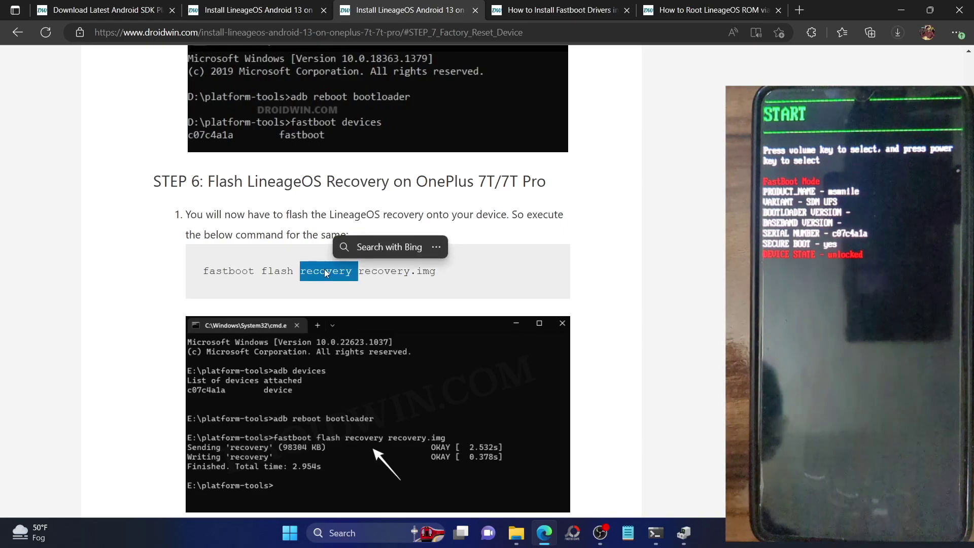
{"action": "left_click", "coordinate": [309, 212]}
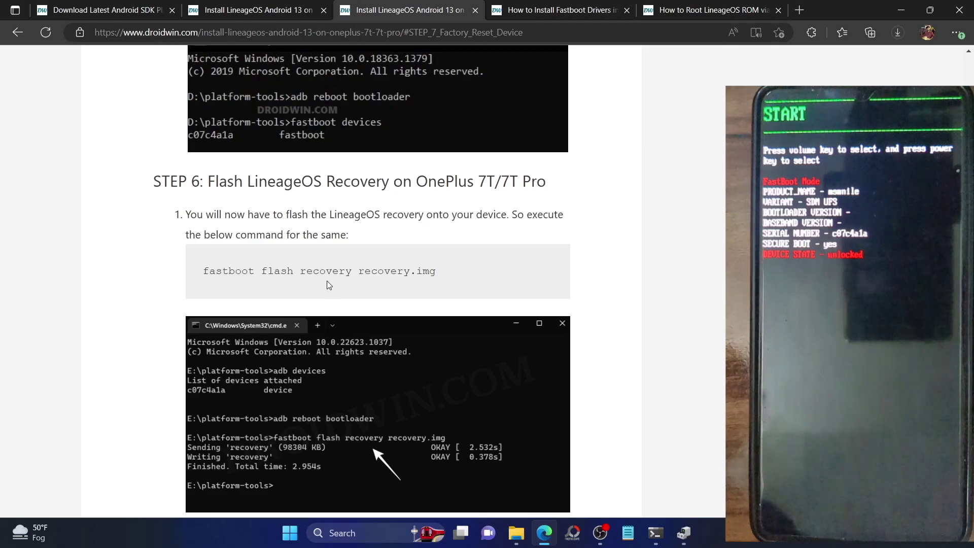
{"action": "left_click_drag", "start_coordinate": [204, 272], "coordinate": [510, 265]}
{"action": "key", "text": "ctrl+c"}
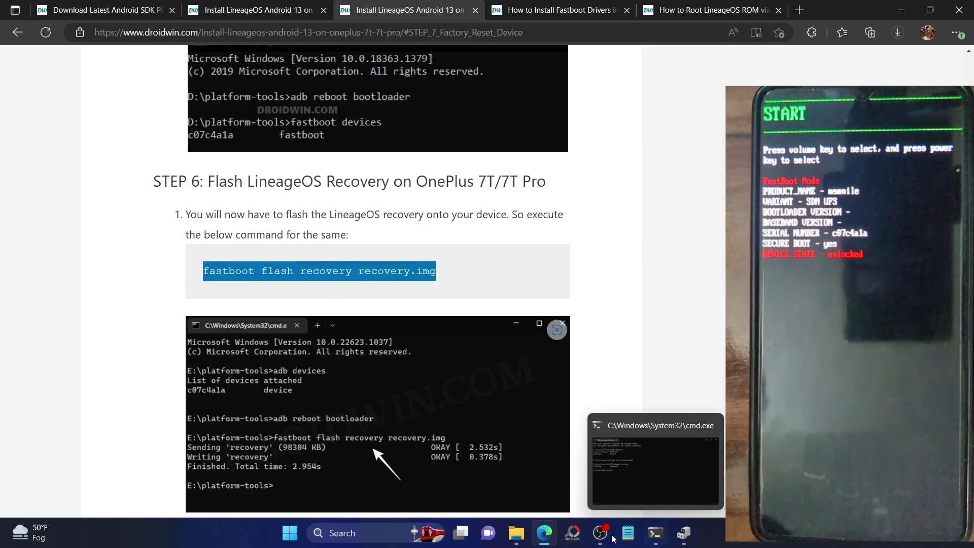
Switch to the Command Prompt, run "fastboot flash recovery recovery.img" in platform-tools, and move the window aside to uncover the folder's file list
{"action": "left_click", "coordinate": [516, 533]}
{"action": "left_click", "coordinate": [656, 533]}
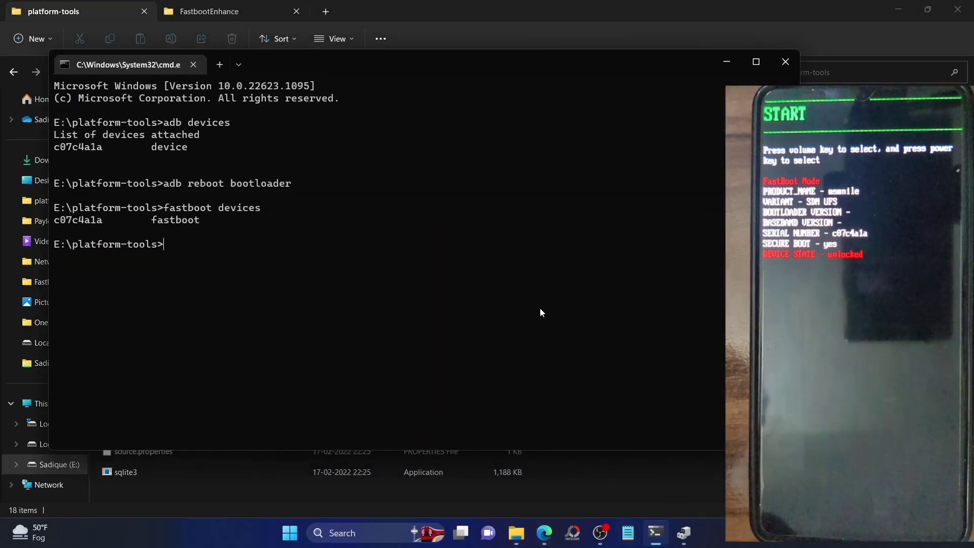
{"action": "key", "text": "ctrl+v"}
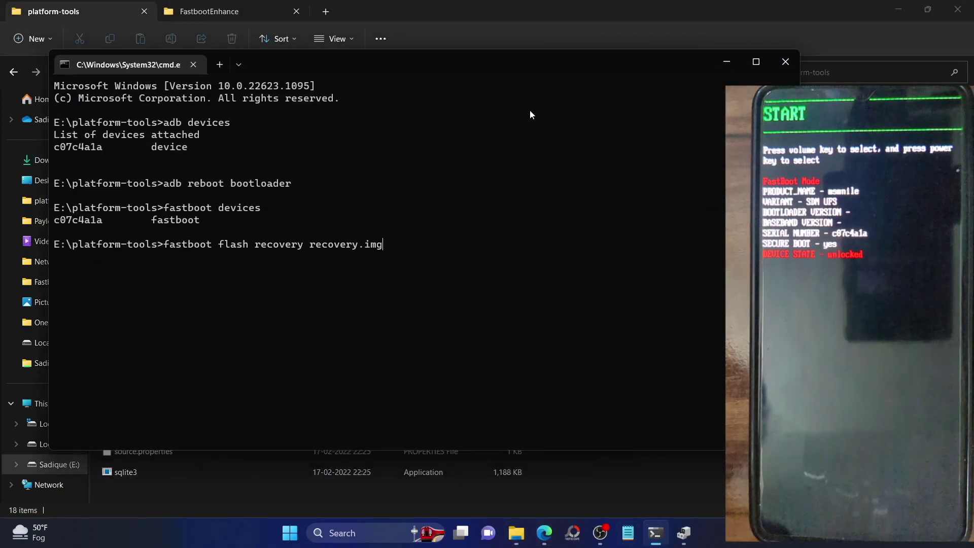
{"action": "left_click_drag", "start_coordinate": [528, 64], "coordinate": [776, 64]}
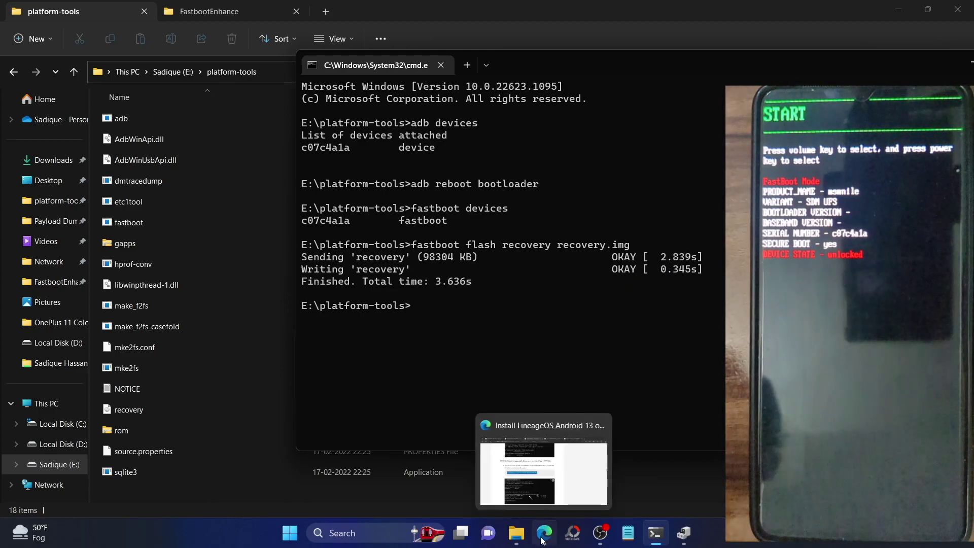
Switch to the browser and copy the "fastboot reboot recovery" command from STEP 6 of the OnePlus 7T/7T Pro guide
{"action": "left_click", "coordinate": [542, 509]}
{"action": "scroll", "coordinate": [587, 302], "scroll_direction": "down", "scroll_amount": 5}
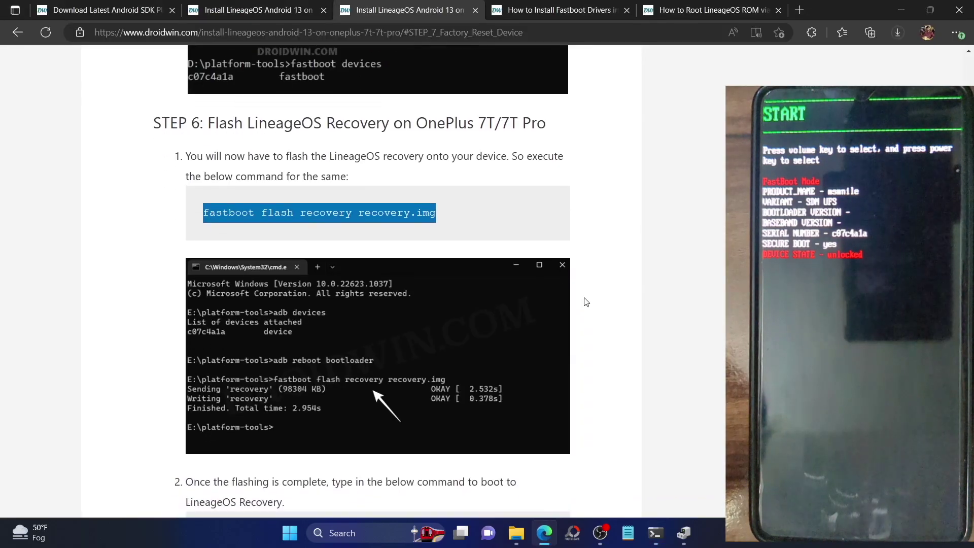
{"action": "scroll", "coordinate": [587, 302], "scroll_direction": "down", "scroll_amount": 3}
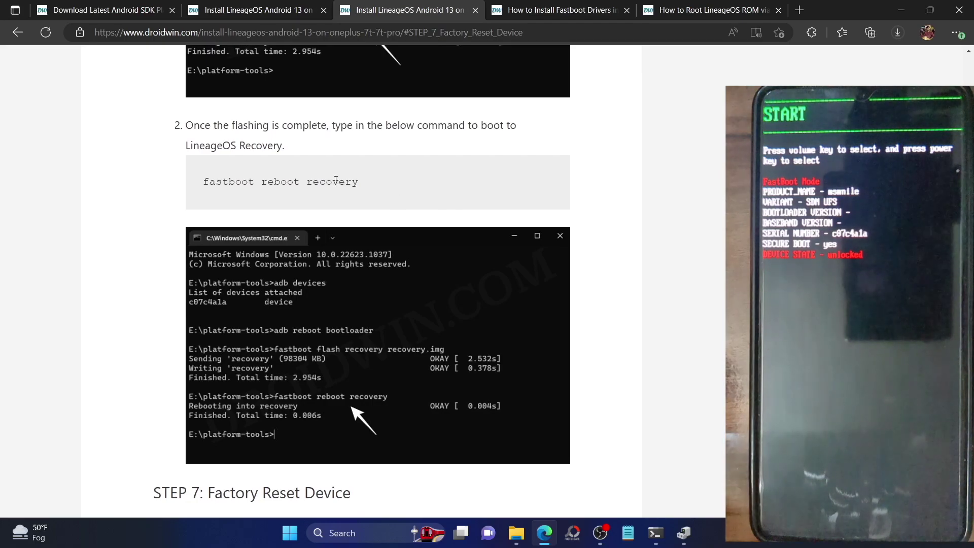
{"action": "triple_click", "coordinate": [335, 181]}
{"action": "right_click", "coordinate": [336, 182]}
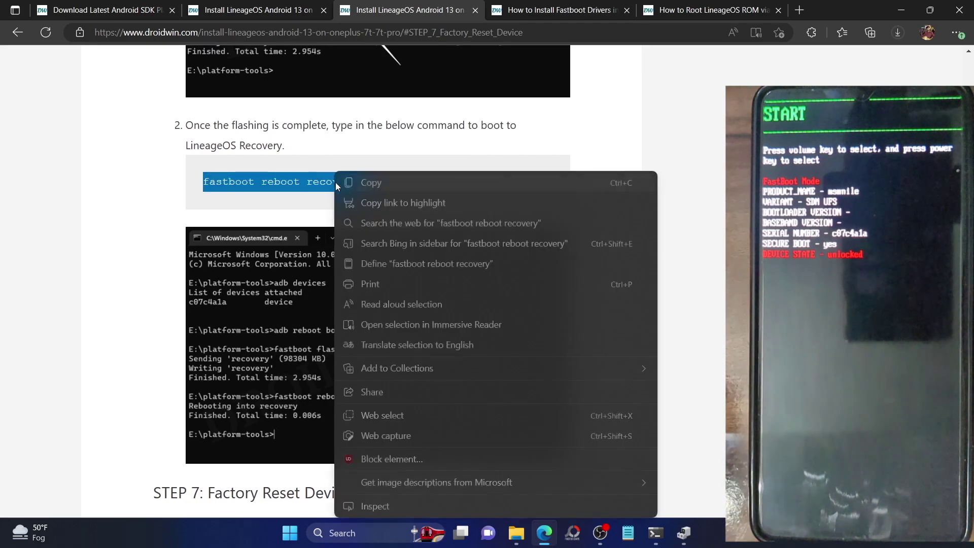
{"action": "left_click", "coordinate": [427, 188]}
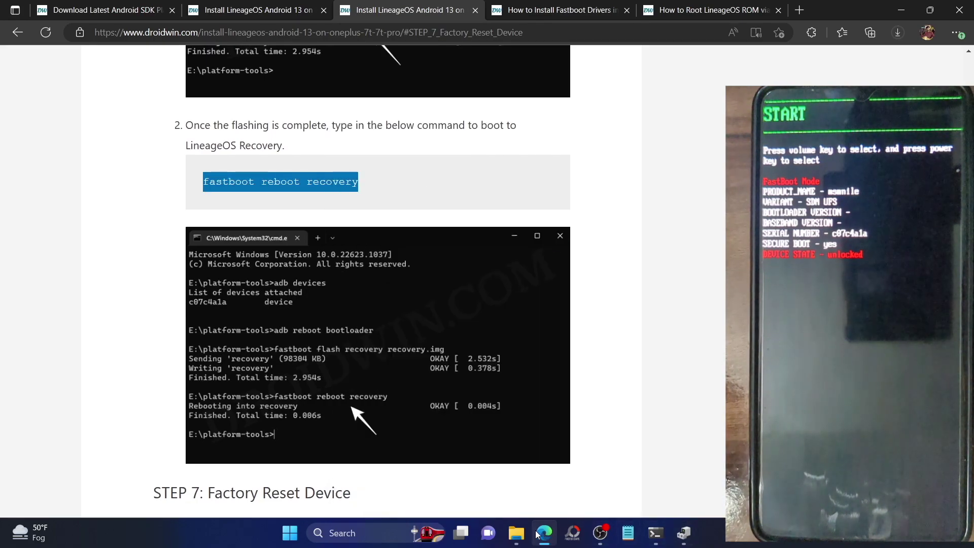
Switch to the Command Prompt and run "fastboot reboot recovery" to boot the phone into LineageOS Recovery
{"action": "left_click", "coordinate": [517, 533]}
{"action": "left_click", "coordinate": [655, 533]}
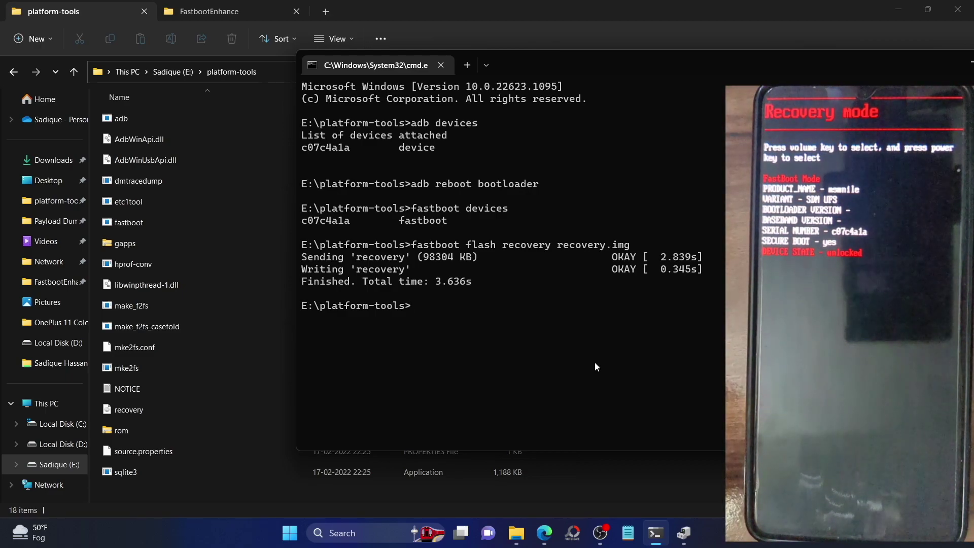
{"action": "key", "text": "ctrl+v"}
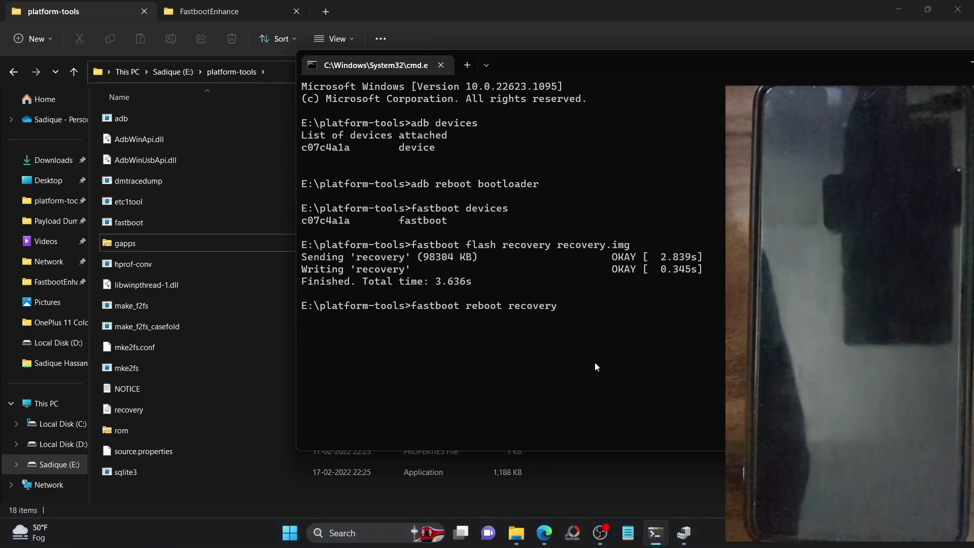
{"action": "key", "text": "Return"}
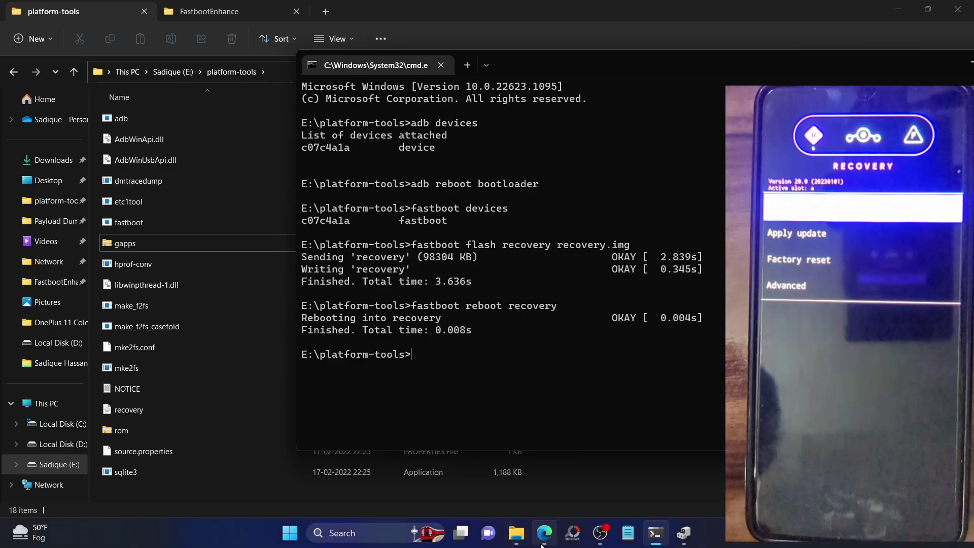
Switch to the browser and read STEP 7 on factory resetting the device and STEP 8 up to the ROM sideload command
{"action": "left_click", "coordinate": [544, 462]}
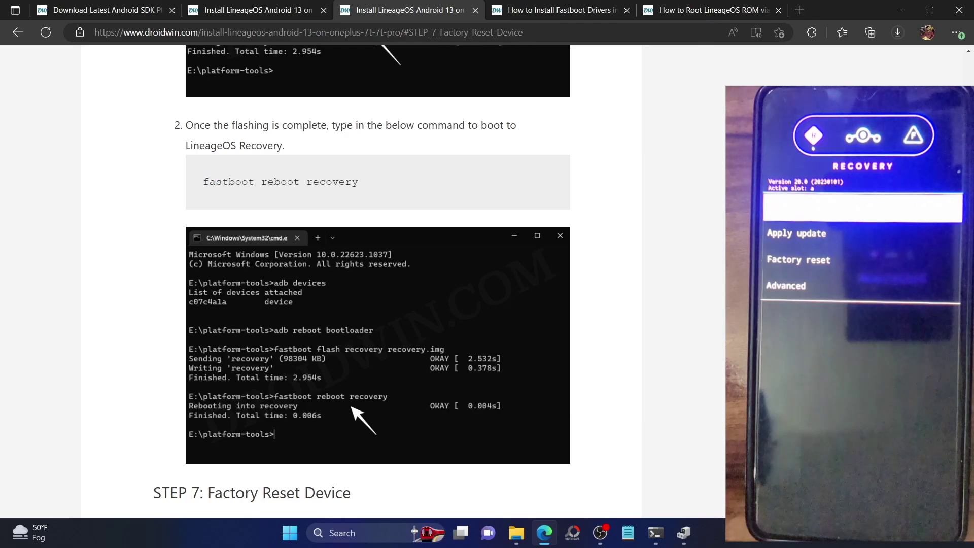
{"action": "scroll", "coordinate": [362, 281], "scroll_direction": "down", "scroll_amount": 2}
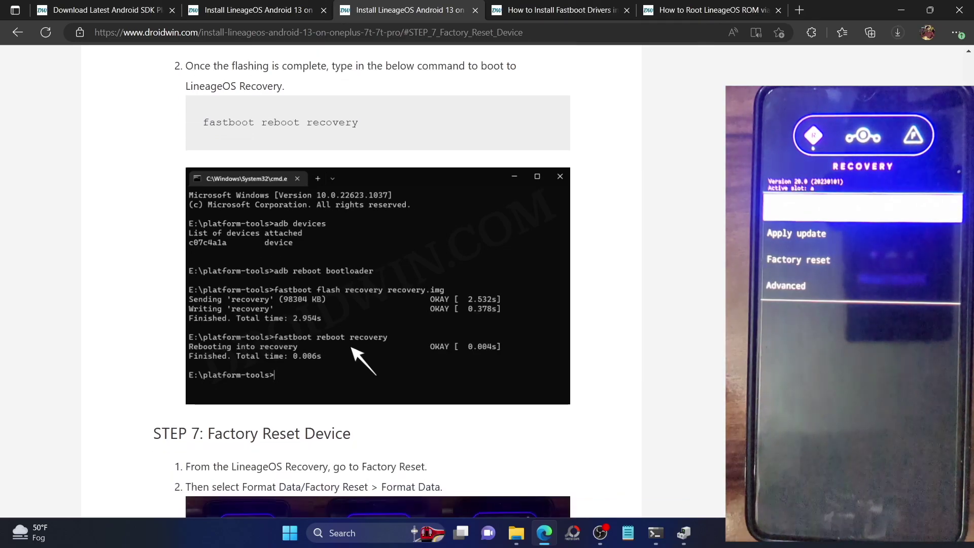
{"action": "scroll", "coordinate": [362, 280], "scroll_direction": "down", "scroll_amount": 1}
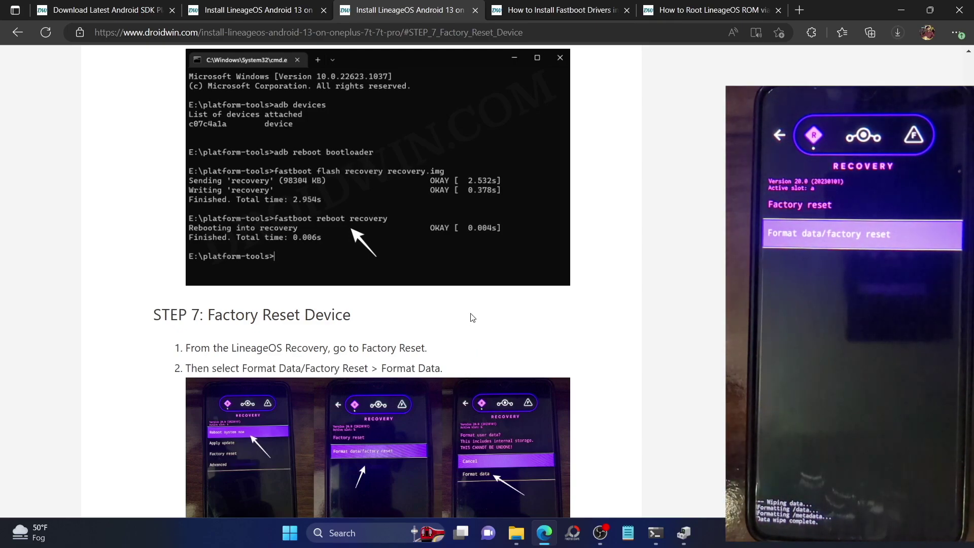
{"action": "scroll", "coordinate": [472, 318], "scroll_direction": "down", "scroll_amount": 8}
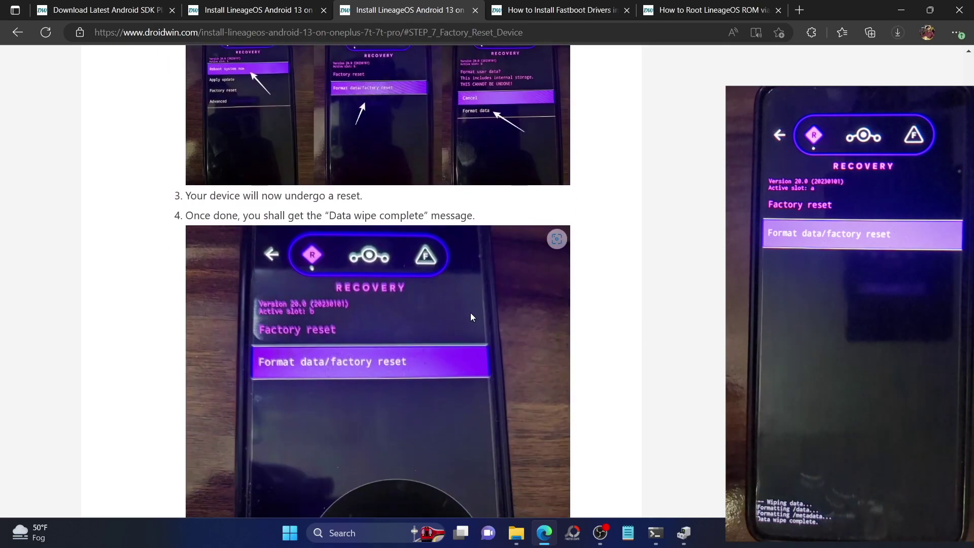
{"action": "scroll", "coordinate": [485, 312], "scroll_direction": "down", "scroll_amount": 7}
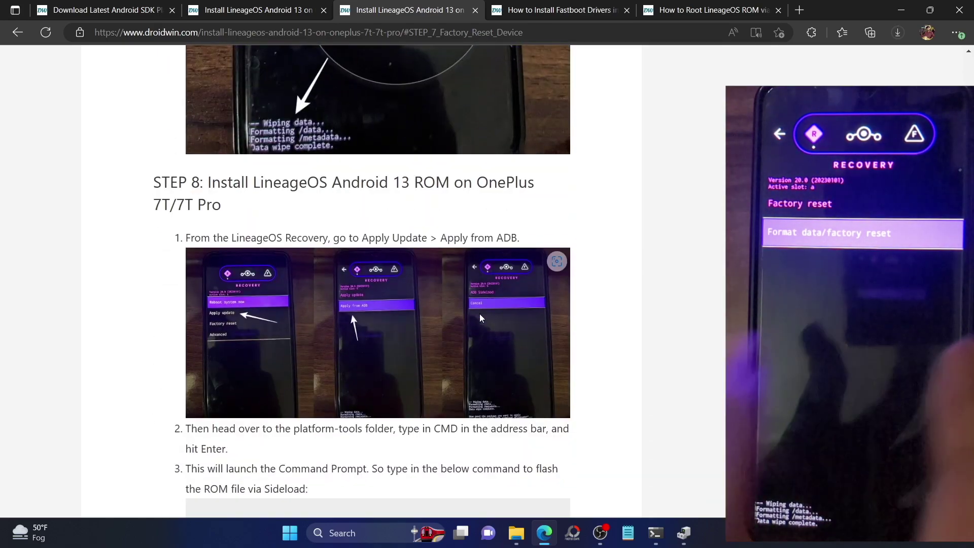
{"action": "scroll", "coordinate": [480, 314], "scroll_direction": "down", "scroll_amount": 2}
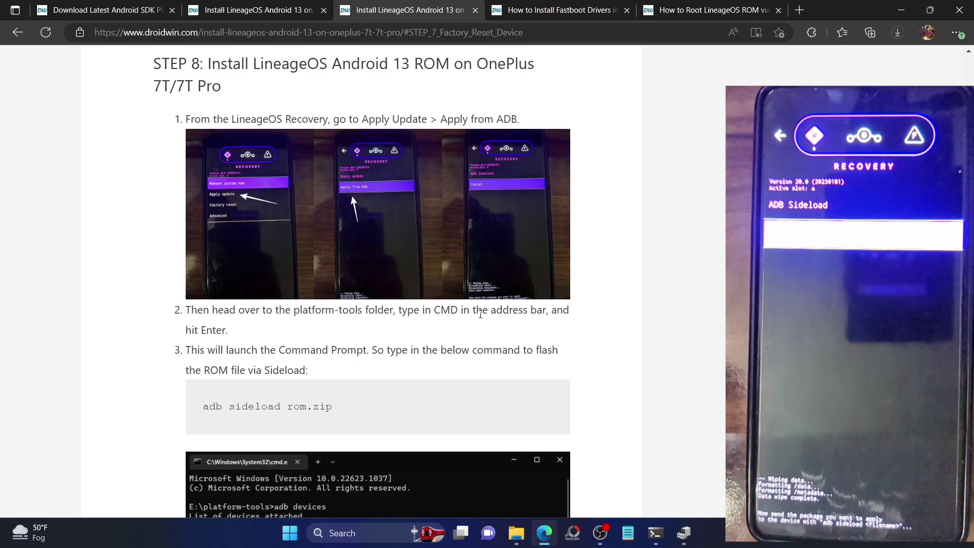
{"action": "scroll", "coordinate": [499, 323], "scroll_direction": "down", "scroll_amount": 5}
Switch to the Command Prompt and sideload the ROM to the phone with "adb sideload rom.zip"
{"action": "left_click", "coordinate": [516, 533]}
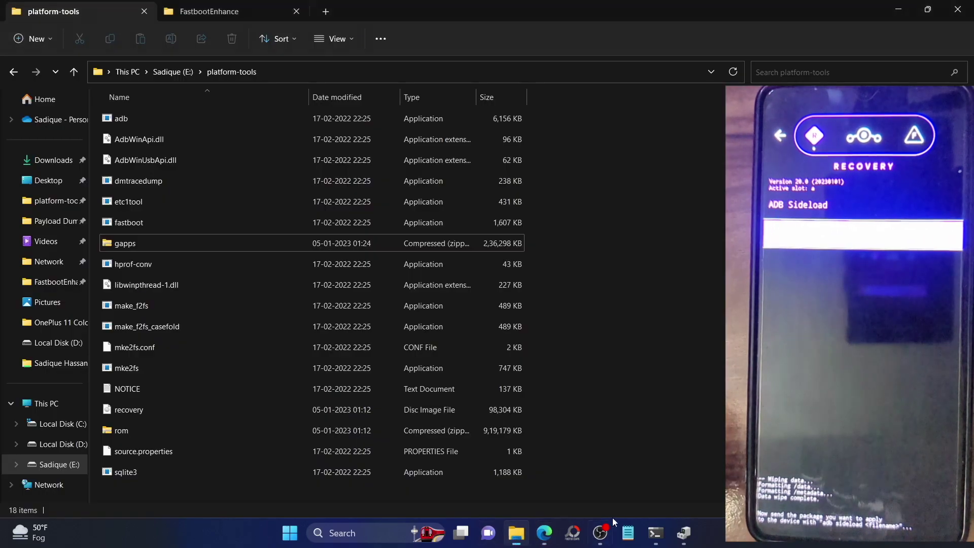
{"action": "left_click", "coordinate": [657, 534]}
{"action": "type", "text": "a"}
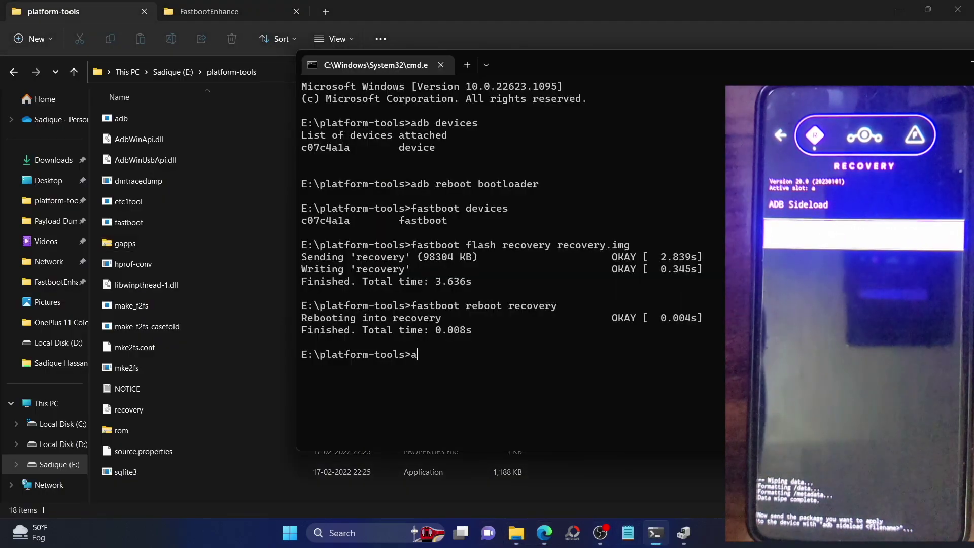
{"action": "type", "text": "db sid"}
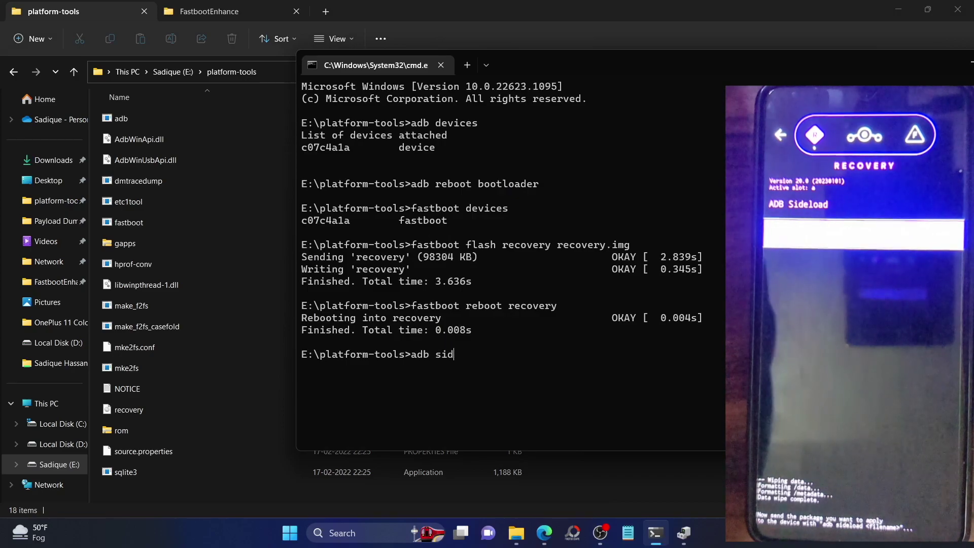
{"action": "type", "text": "eload rom.zip"}
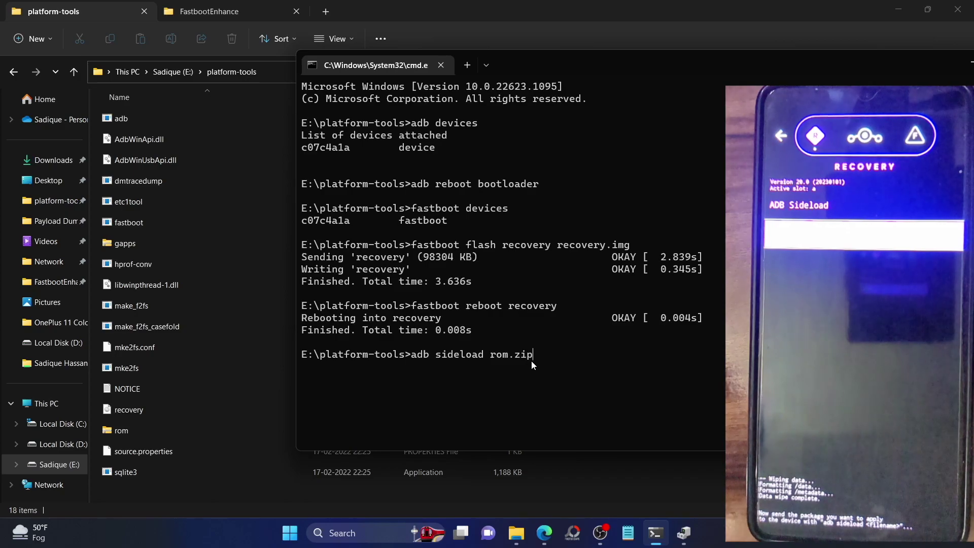
{"action": "key", "text": "Return"}
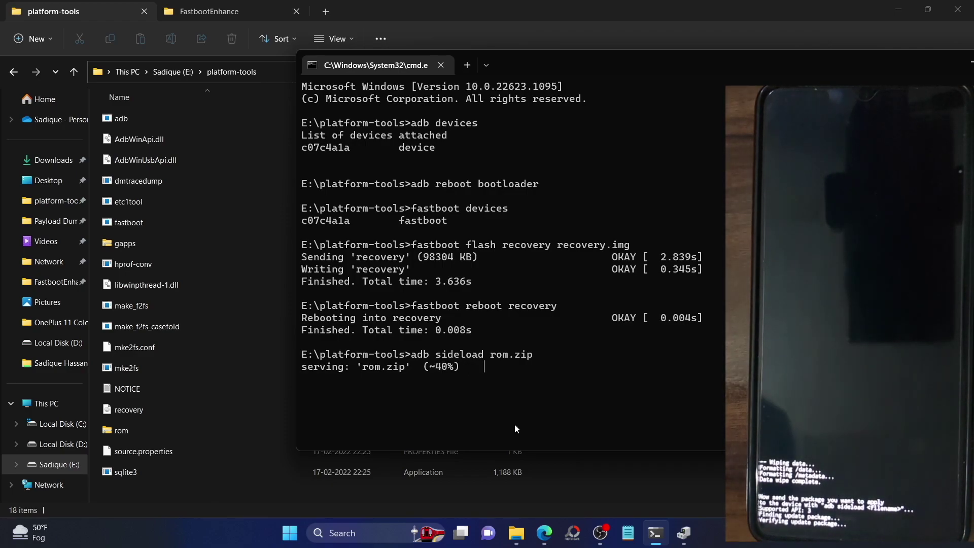
Switch to the browser and read from STEP 8's sideload instructions through the GApps step to the "Fix: Error During ADB Sideload" section
{"action": "mouse_move", "coordinate": [545, 532]}
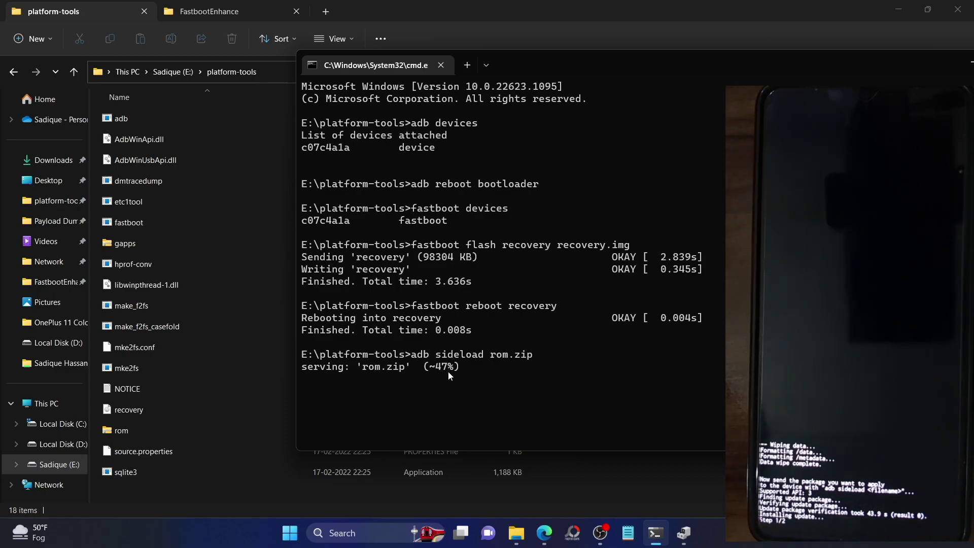
{"action": "left_click", "coordinate": [544, 532]}
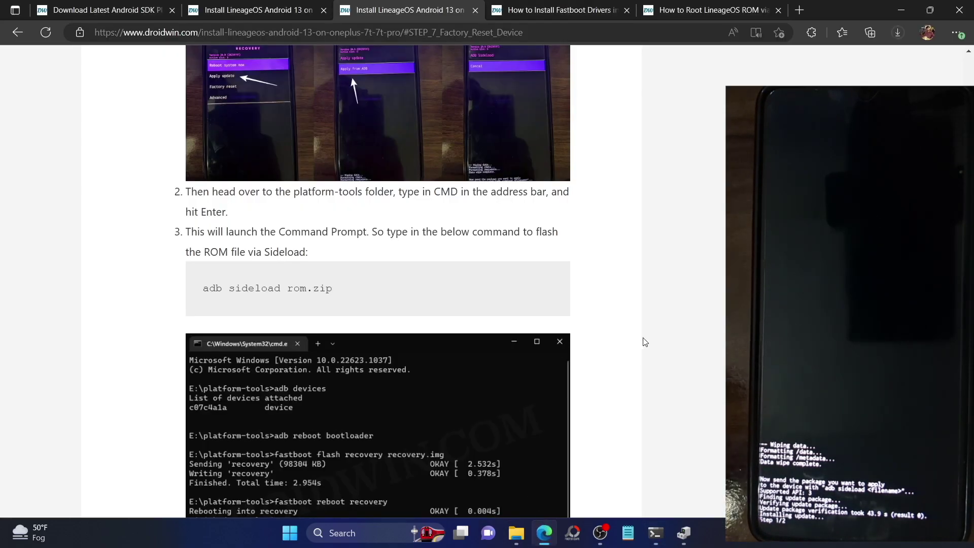
{"action": "scroll", "coordinate": [644, 342], "scroll_direction": "down", "scroll_amount": 3}
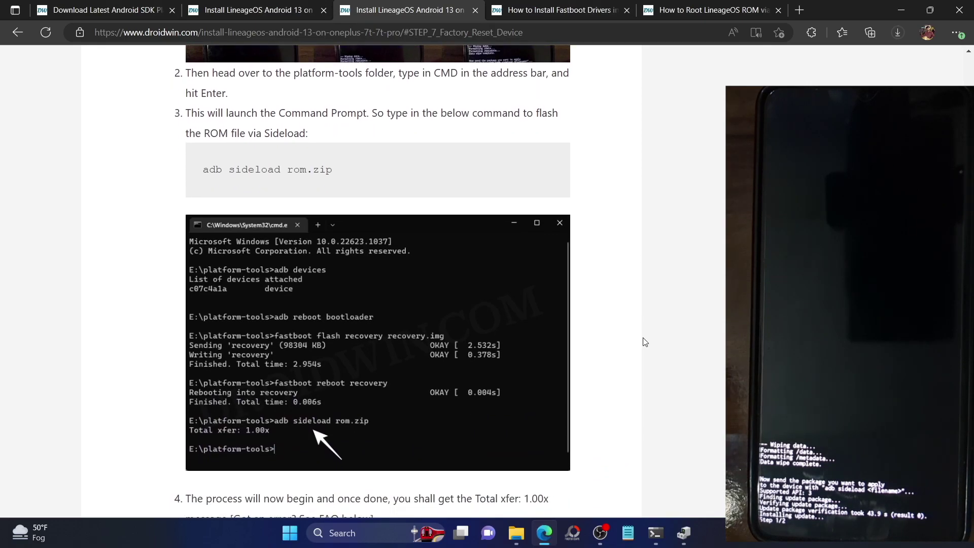
{"action": "scroll", "coordinate": [645, 341], "scroll_direction": "down", "scroll_amount": 1}
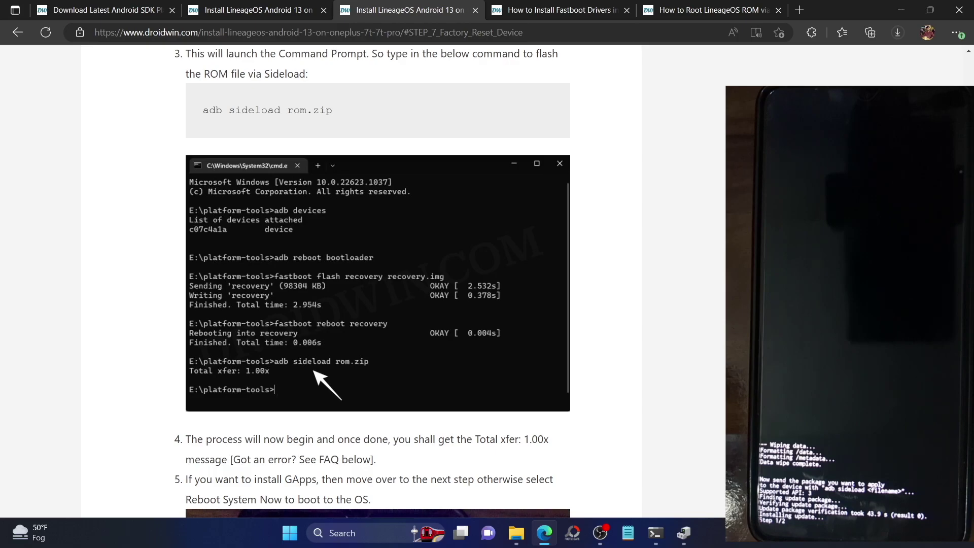
{"action": "scroll", "coordinate": [361, 280], "scroll_direction": "down", "scroll_amount": 20}
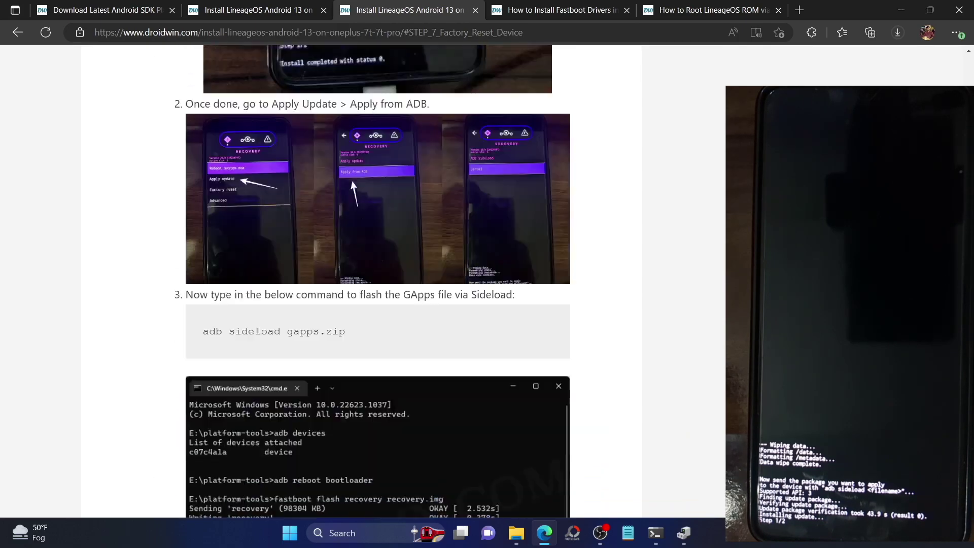
{"action": "scroll", "coordinate": [361, 280], "scroll_direction": "down", "scroll_amount": 3}
{"action": "scroll", "coordinate": [361, 281], "scroll_direction": "up", "scroll_amount": 3}
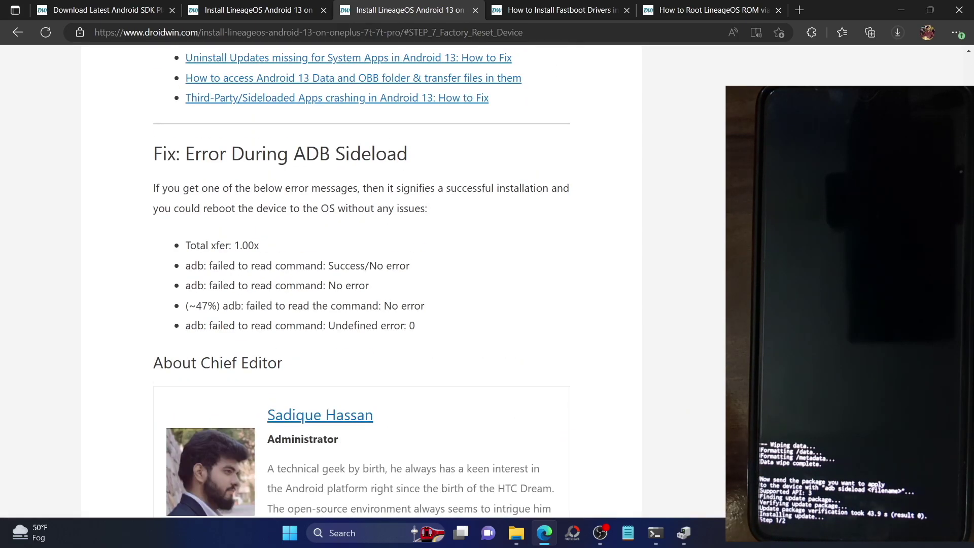
Examine the listed ADB sideload messages by highlighting them, including the (~47%) entry, and switch to the Command Prompt to check the sideload
{"action": "left_click_drag", "start_coordinate": [444, 338], "coordinate": [186, 267]}
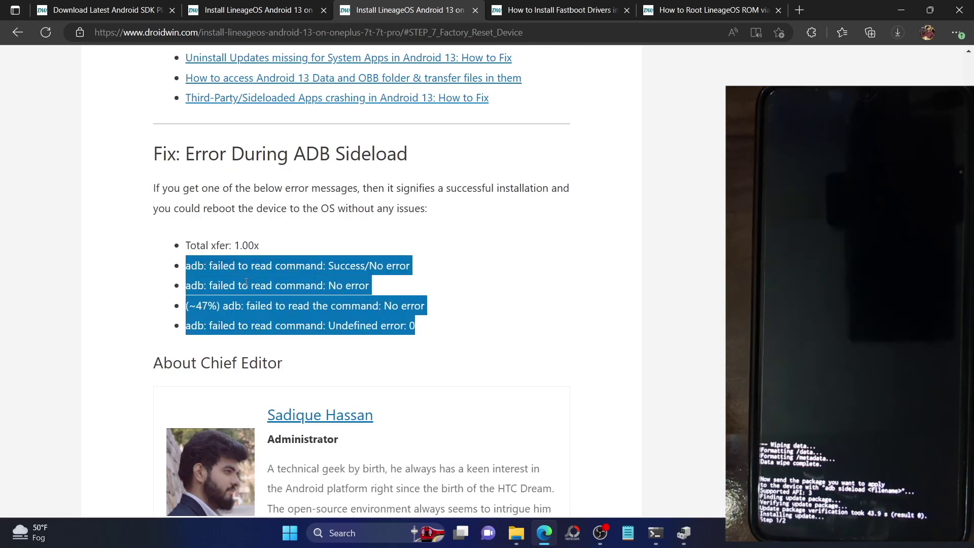
{"action": "left_click", "coordinate": [378, 291]}
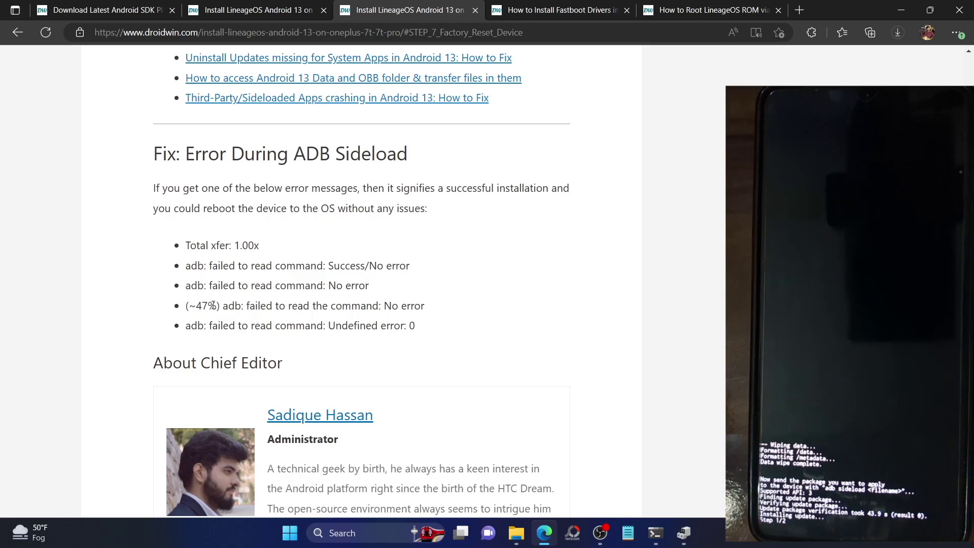
{"action": "left_click_drag", "start_coordinate": [244, 305], "coordinate": [186, 305]}
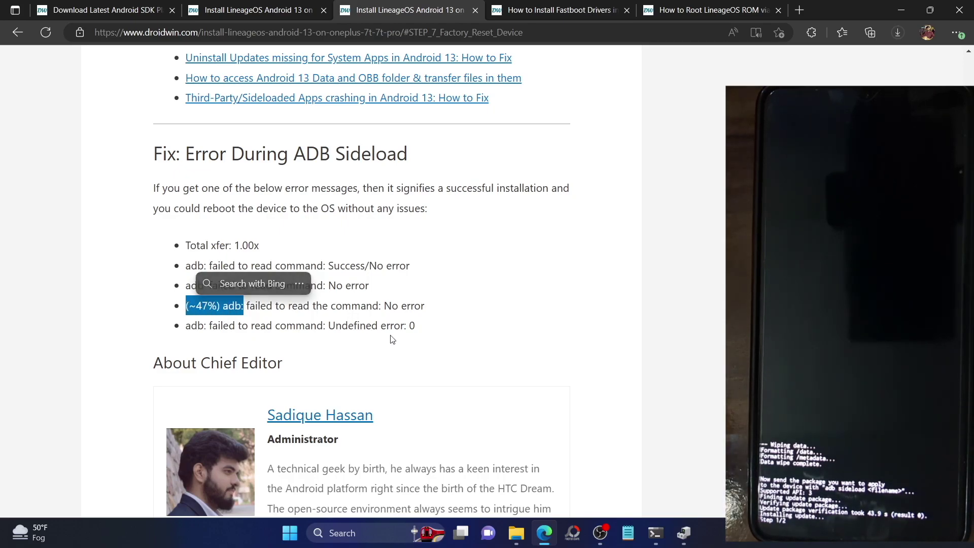
{"action": "left_click", "coordinate": [344, 310]}
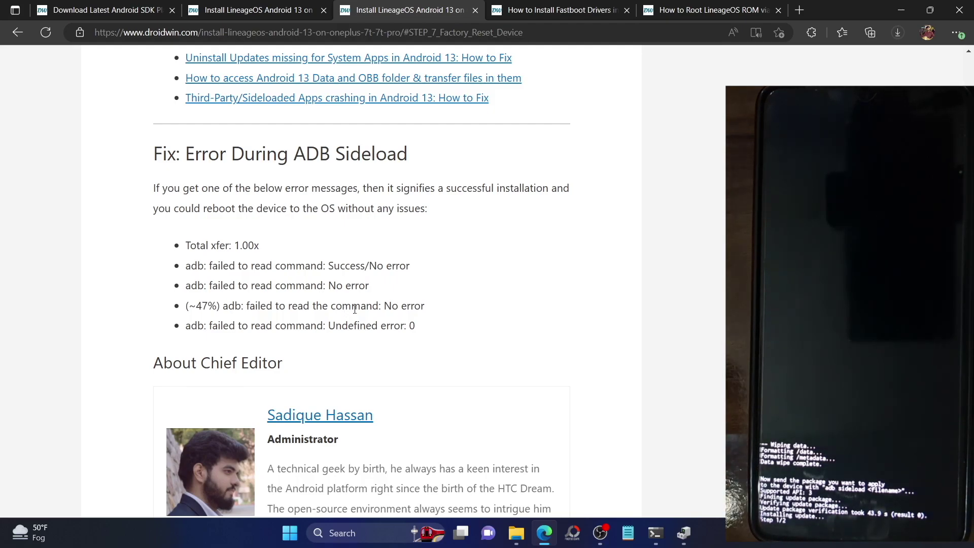
{"action": "left_click_drag", "start_coordinate": [398, 323], "coordinate": [194, 263]}
{"action": "left_click", "coordinate": [194, 246]}
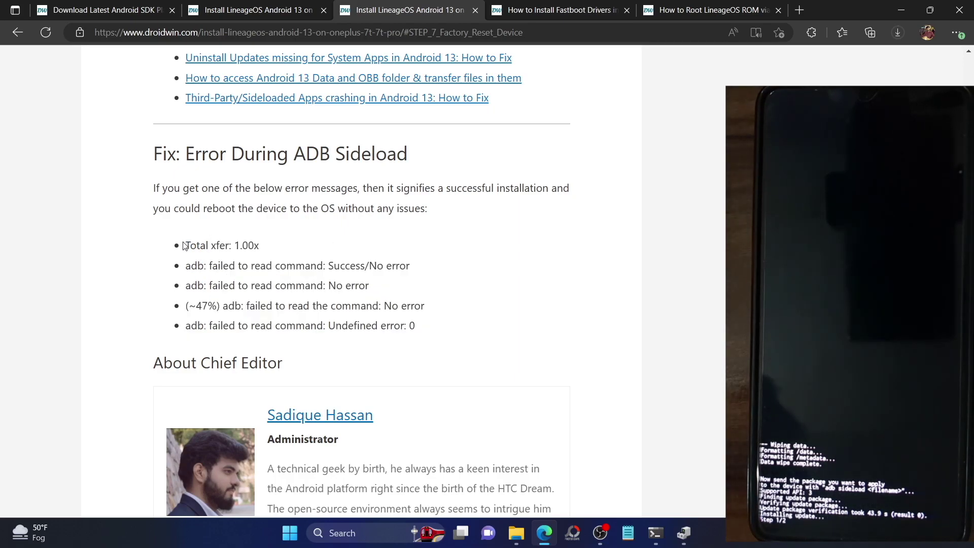
{"action": "left_click_drag", "start_coordinate": [186, 246], "coordinate": [563, 330]}
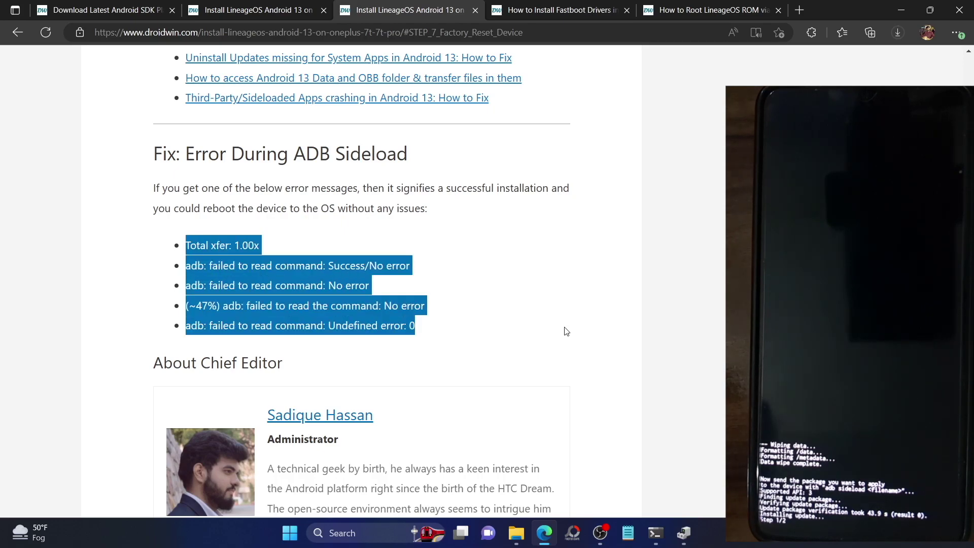
{"action": "left_click", "coordinate": [530, 293]}
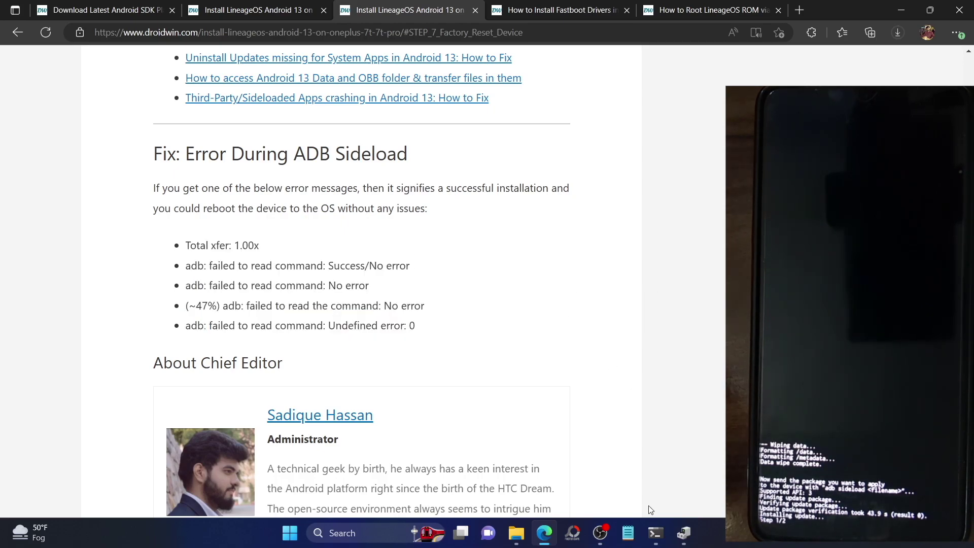
{"action": "left_click", "coordinate": [655, 533]}
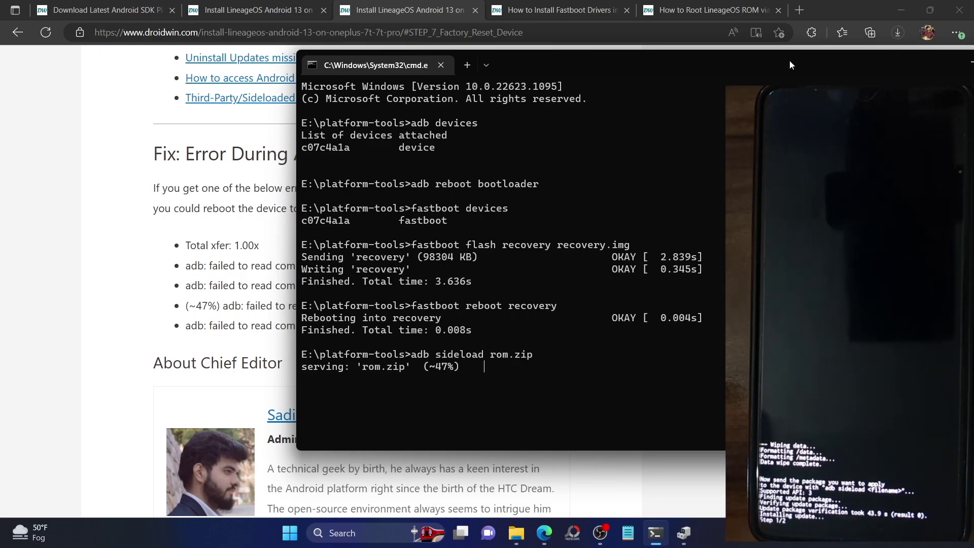
Put the Command Prompt aside and read the introduction and table of contents of the browser's guide on rooting LineageOS via Magisk
{"action": "left_click_drag", "start_coordinate": [792, 60], "coordinate": [507, 64]}
{"action": "left_click", "coordinate": [697, 69]}
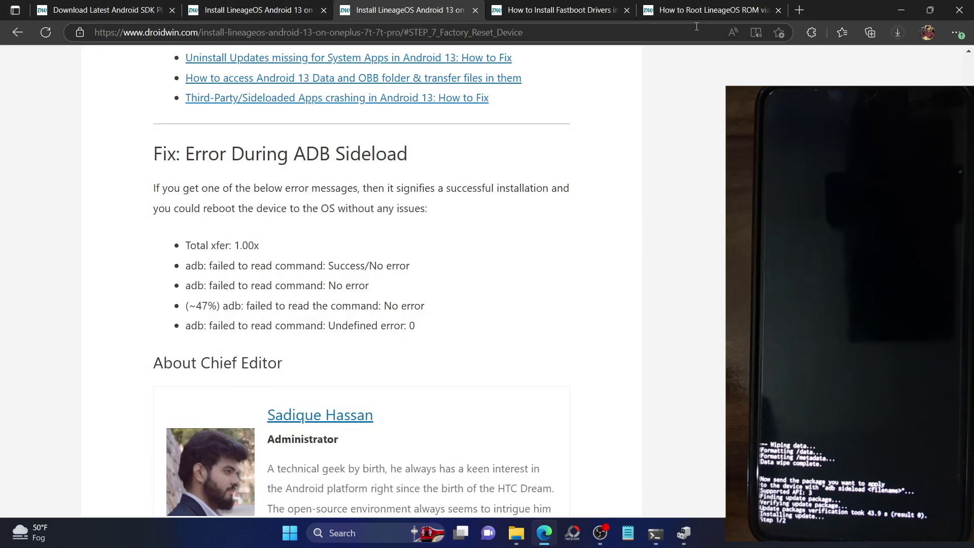
{"action": "left_click", "coordinate": [746, 11]}
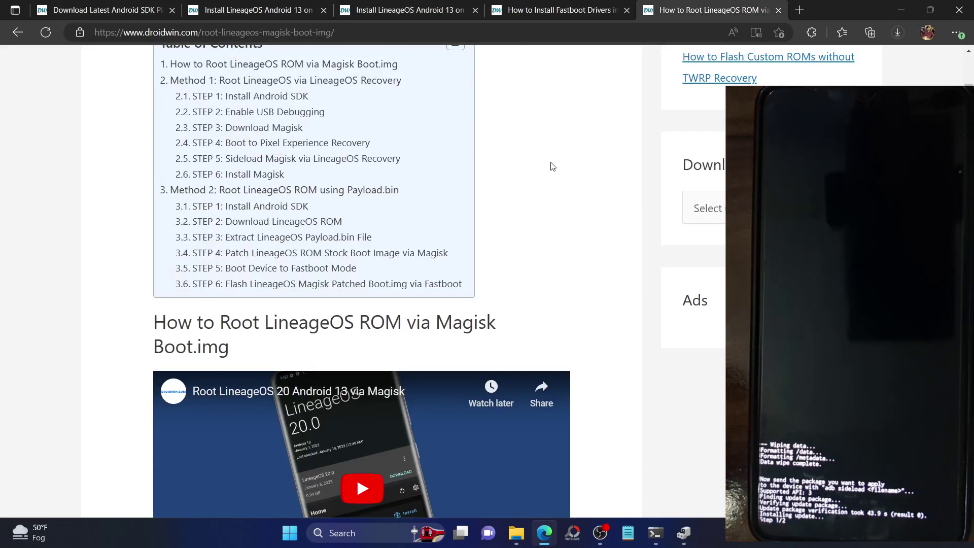
{"action": "scroll", "coordinate": [552, 166], "scroll_direction": "up", "scroll_amount": 10}
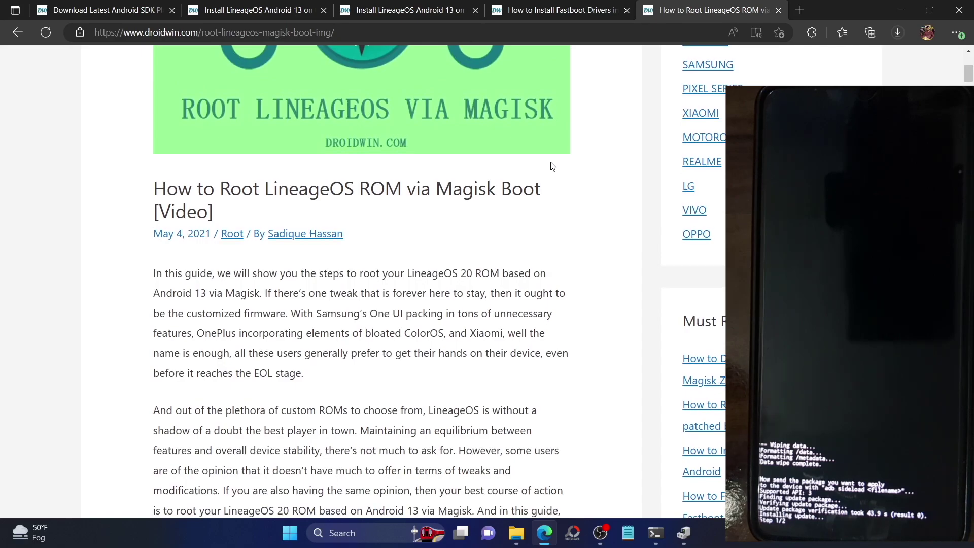
{"action": "scroll", "coordinate": [553, 166], "scroll_direction": "down", "scroll_amount": 13}
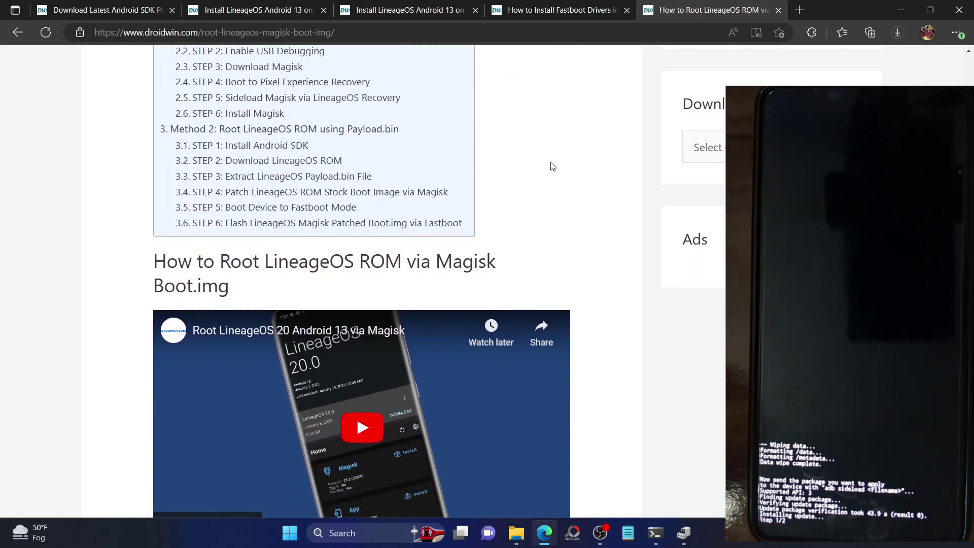
{"action": "scroll", "coordinate": [553, 166], "scroll_direction": "down", "scroll_amount": 3}
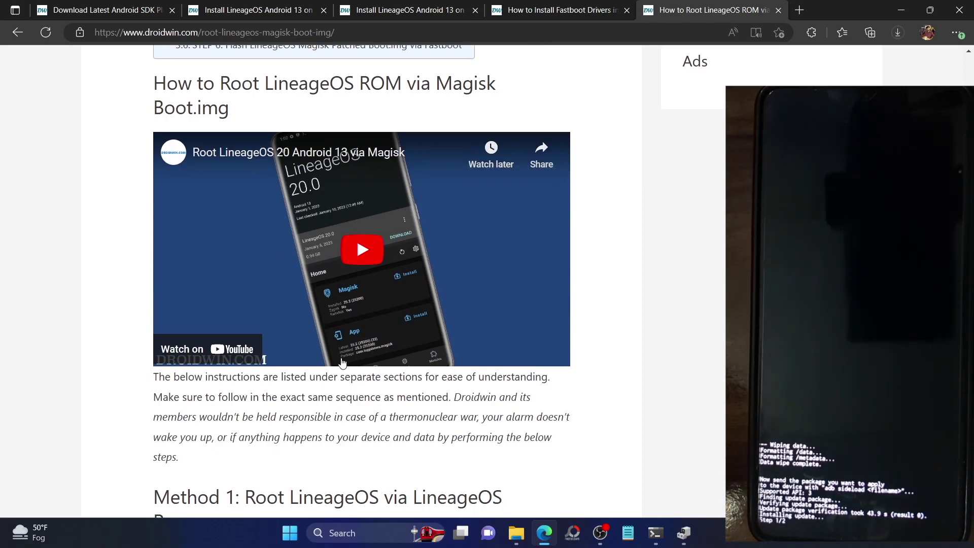
Read Method 1 on rooting via LineageOS Recovery, from its introduction through STEP 6: Install Magisk to the start of Method 2
{"action": "scroll", "coordinate": [343, 363], "scroll_direction": "down", "scroll_amount": 1}
{"action": "scroll", "coordinate": [342, 362], "scroll_direction": "down", "scroll_amount": 13}
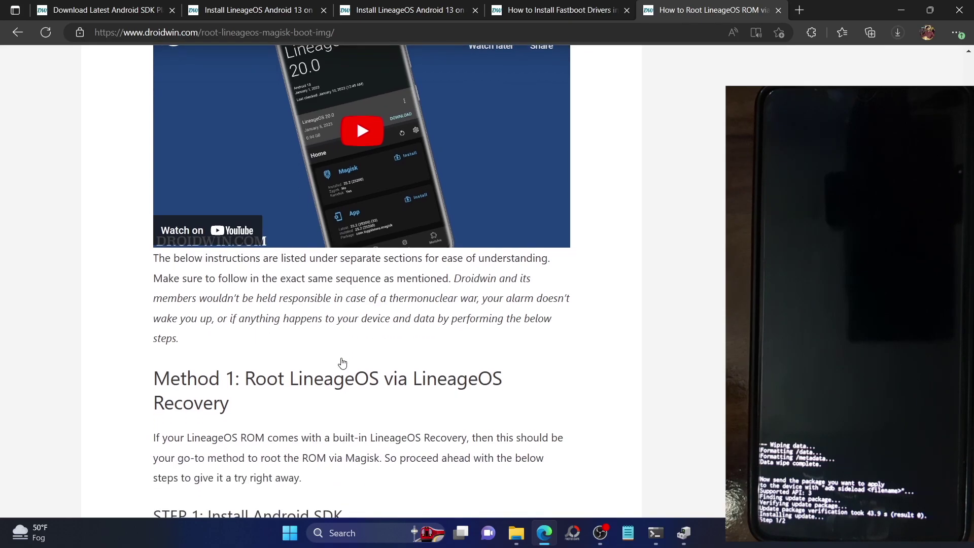
{"action": "scroll", "coordinate": [386, 350], "scroll_direction": "down", "scroll_amount": 7}
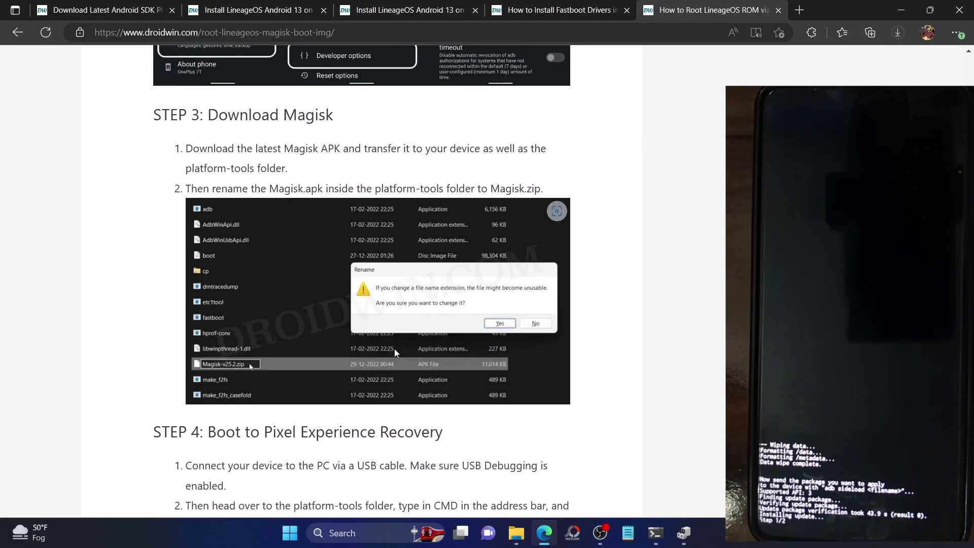
{"action": "scroll", "coordinate": [395, 352], "scroll_direction": "down", "scroll_amount": 1}
{"action": "scroll", "coordinate": [396, 354], "scroll_direction": "down", "scroll_amount": 15}
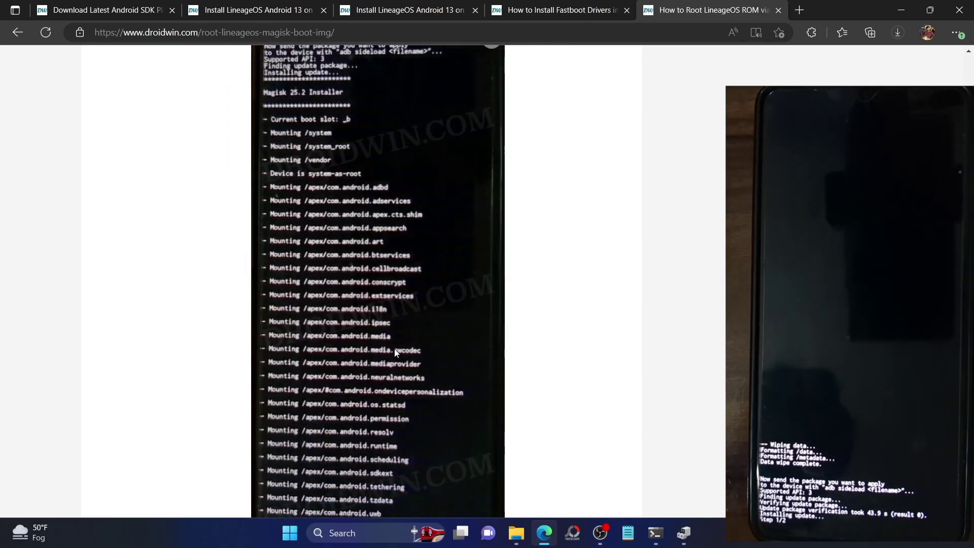
{"action": "scroll", "coordinate": [396, 353], "scroll_direction": "down", "scroll_amount": 10}
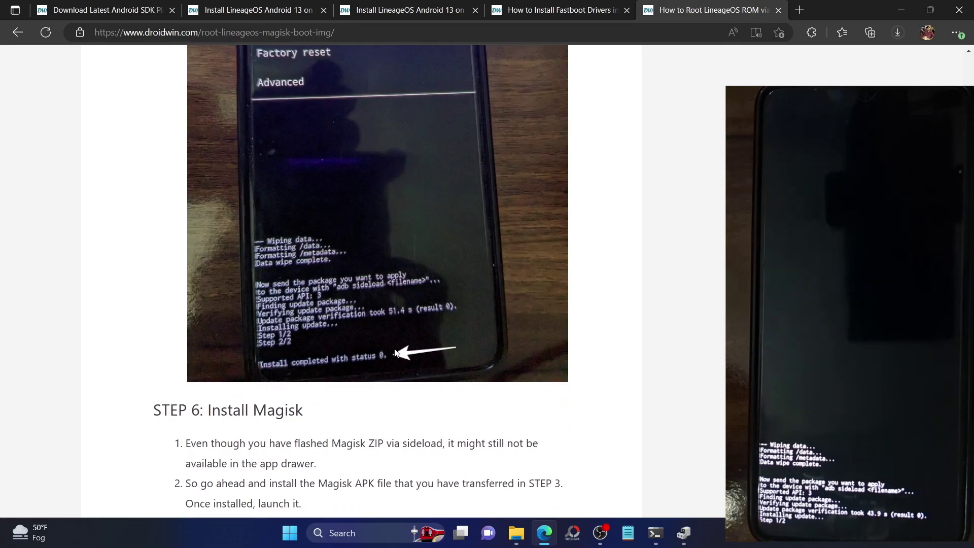
{"action": "scroll", "coordinate": [396, 353], "scroll_direction": "down", "scroll_amount": 12}
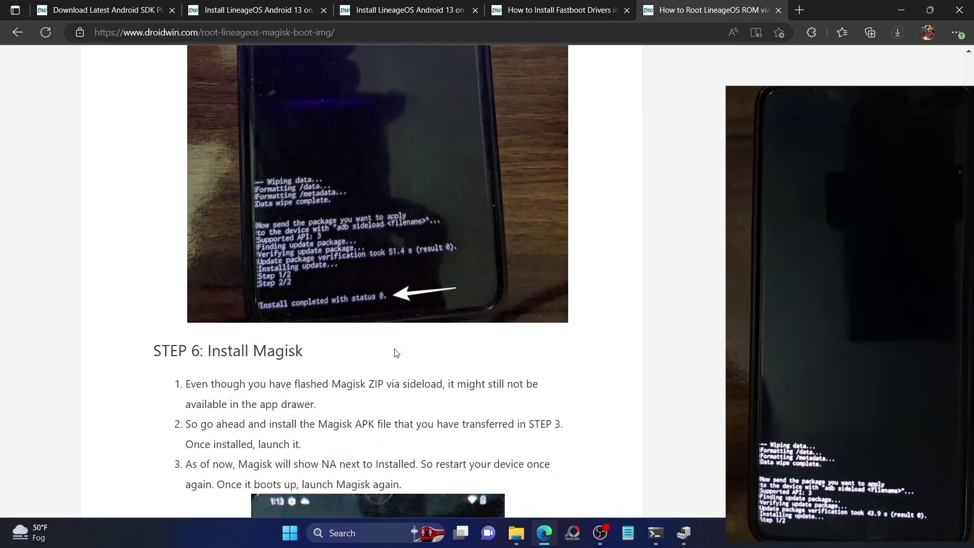
{"action": "scroll", "coordinate": [395, 349], "scroll_direction": "down", "scroll_amount": 6}
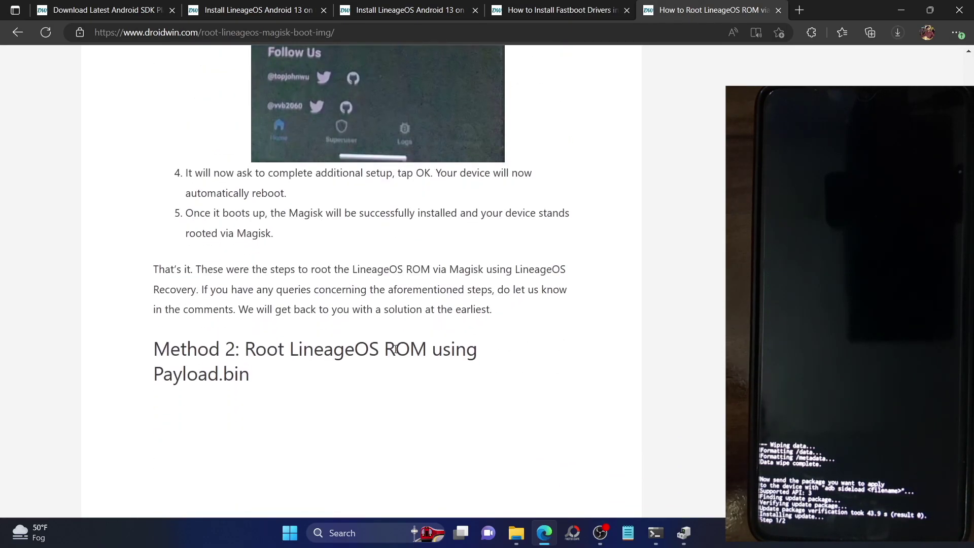
{"action": "scroll", "coordinate": [395, 352], "scroll_direction": "down", "scroll_amount": 5}
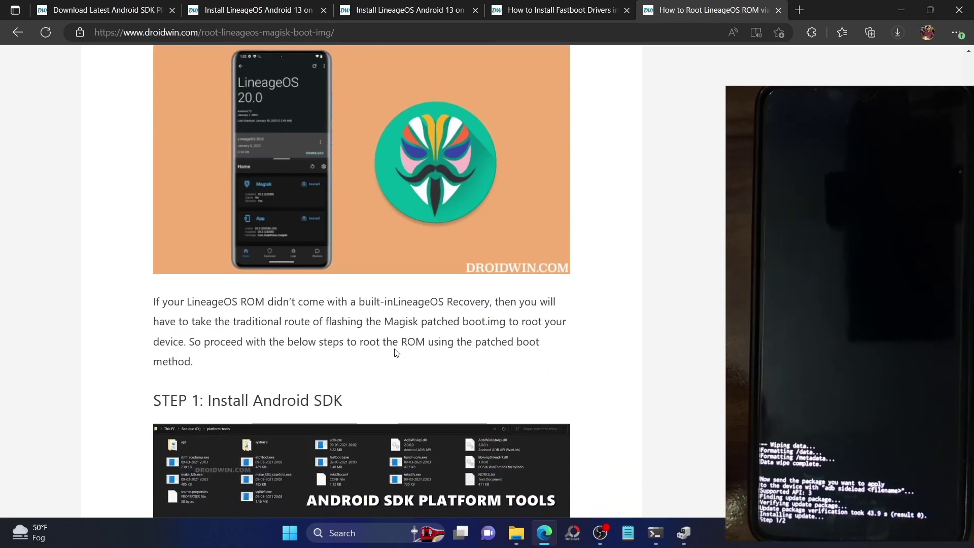
Review Method 1's final Magisk setup instructions and return to the beginning of the rooting guide
{"action": "scroll", "coordinate": [395, 353], "scroll_direction": "up", "scroll_amount": 1}
{"action": "scroll", "coordinate": [395, 352], "scroll_direction": "up", "scroll_amount": 8}
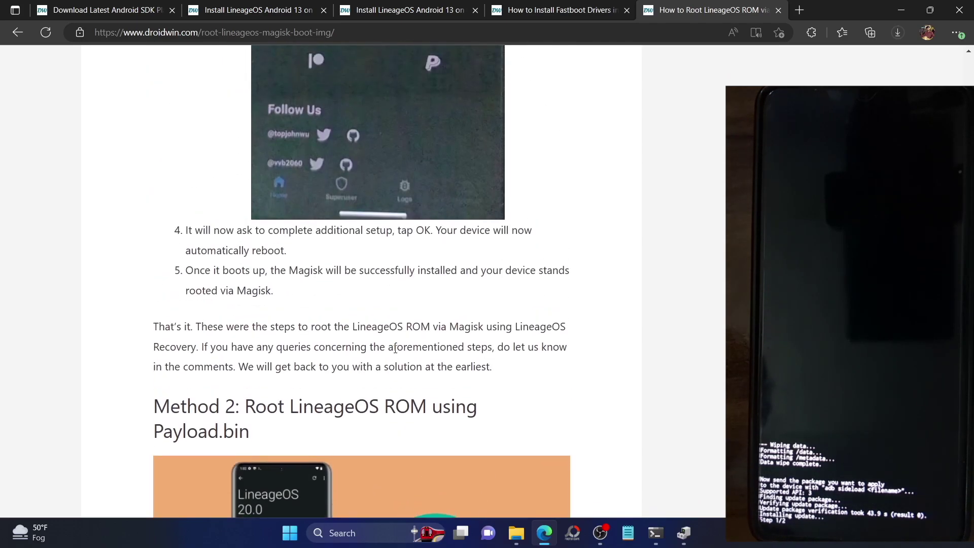
{"action": "scroll", "coordinate": [396, 350], "scroll_direction": "down", "scroll_amount": 1}
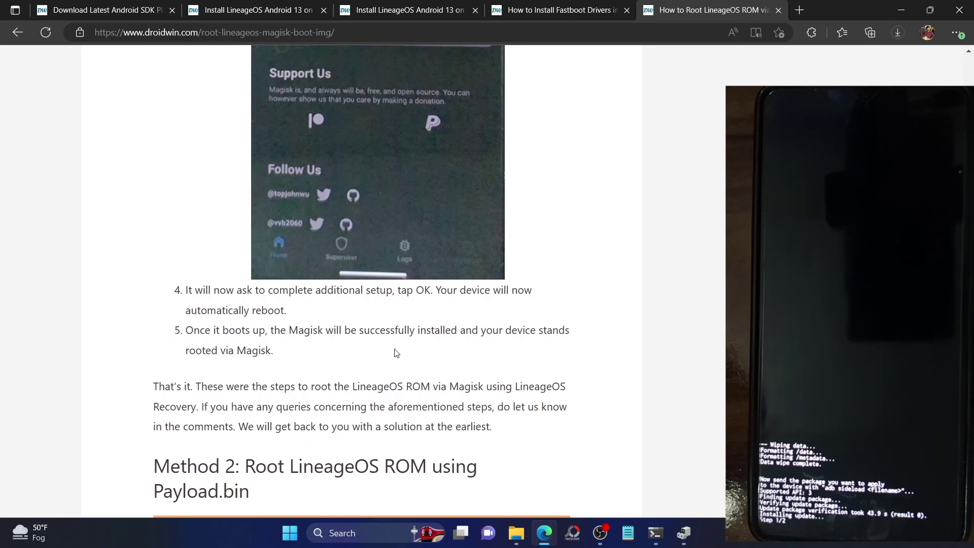
{"action": "scroll", "coordinate": [396, 353], "scroll_direction": "up", "scroll_amount": 1}
{"action": "scroll", "coordinate": [396, 353], "scroll_direction": "up", "scroll_amount": 15}
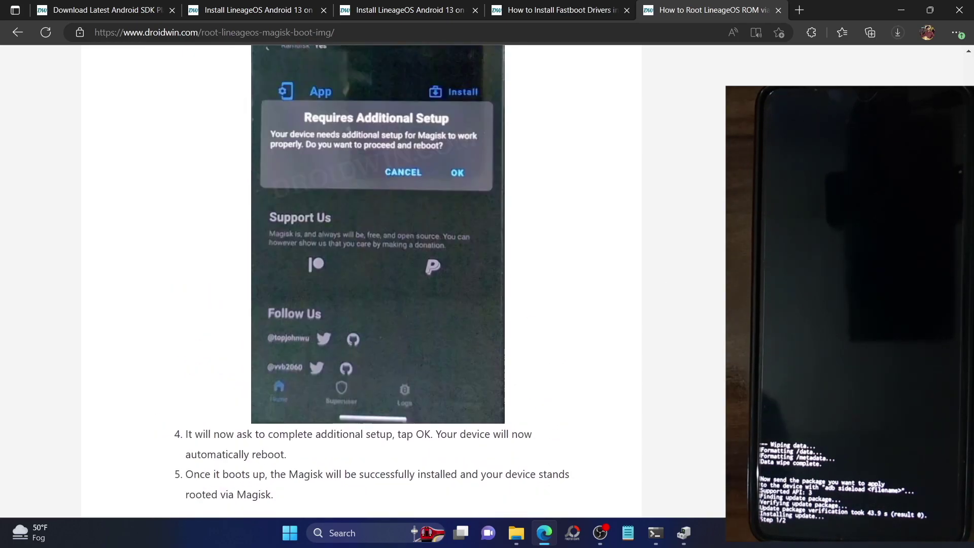
{"action": "scroll", "coordinate": [970, 77], "scroll_direction": "up", "scroll_amount": 3}
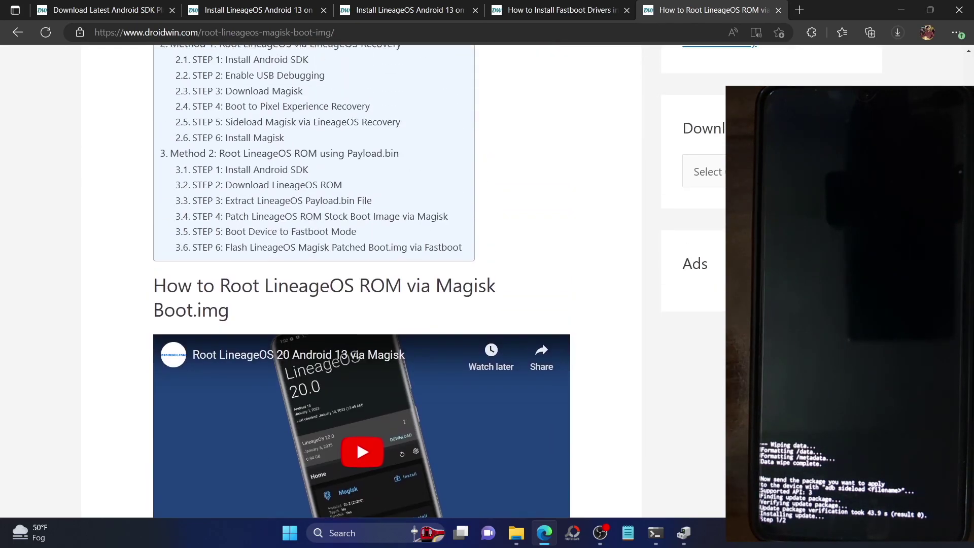
{"action": "scroll", "coordinate": [970, 77], "scroll_direction": "up", "scroll_amount": 10}
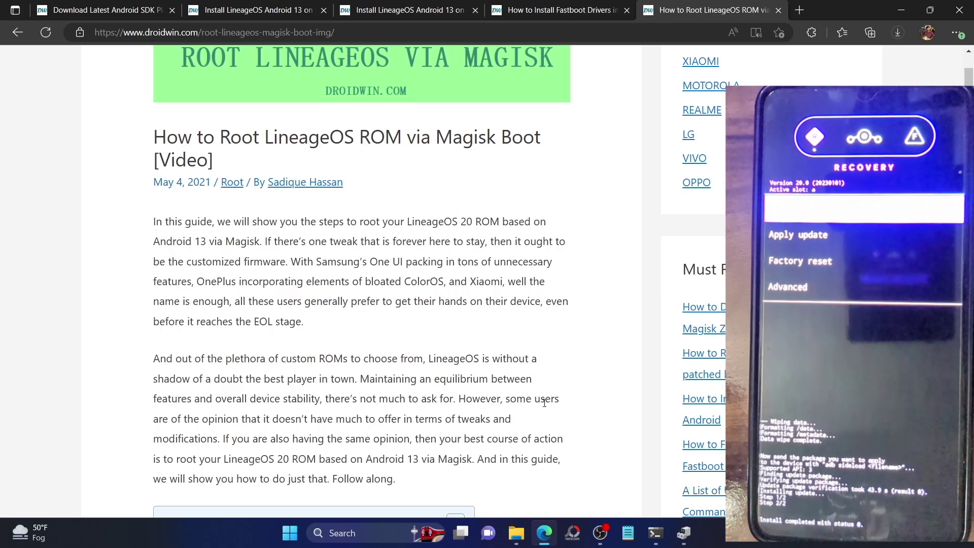
Switch to the Command Prompt and check the output line of the "adb sideload rom.zip" command by highlighting it
{"action": "left_click", "coordinate": [415, 11]}
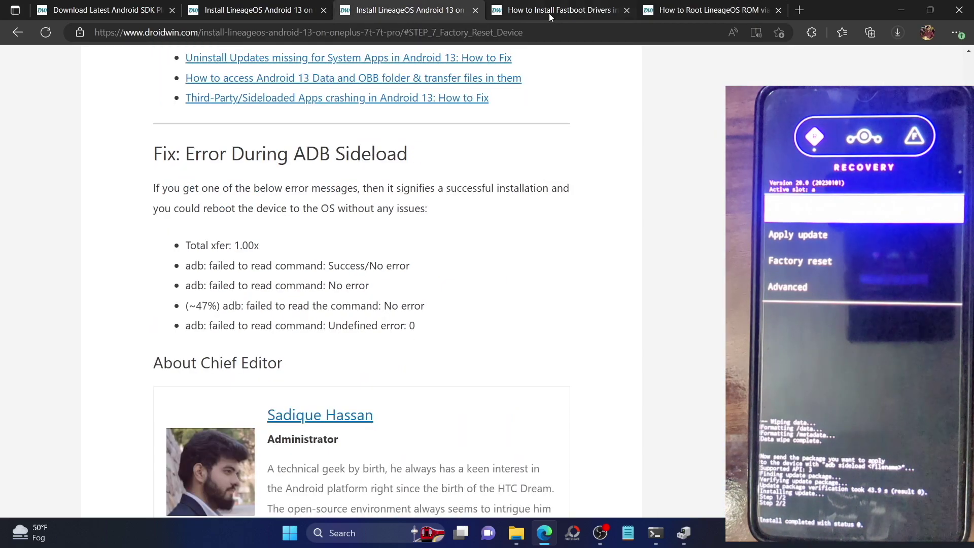
{"action": "left_click", "coordinate": [558, 14]}
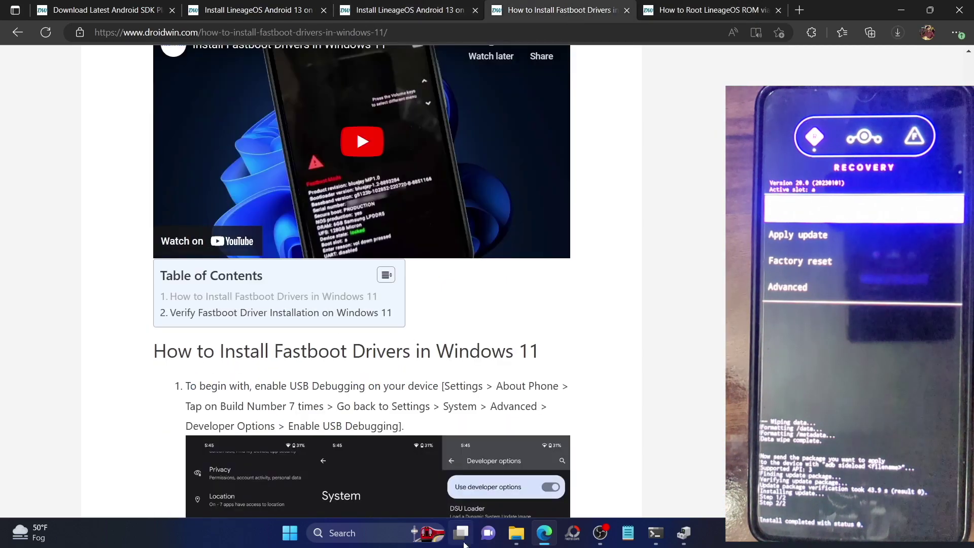
{"action": "left_click", "coordinate": [516, 532]}
{"action": "left_click", "coordinate": [666, 535]}
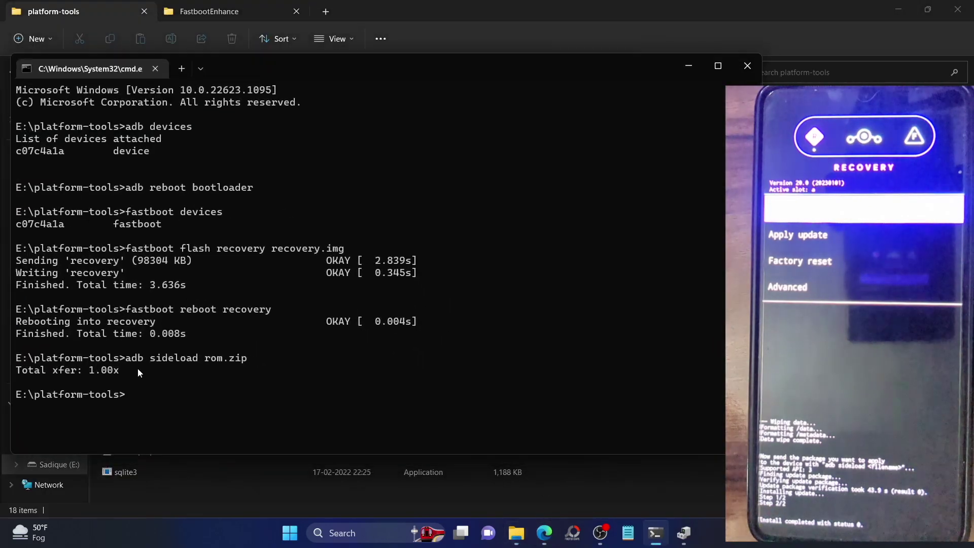
{"action": "left_click_drag", "start_coordinate": [130, 370], "coordinate": [12, 370]}
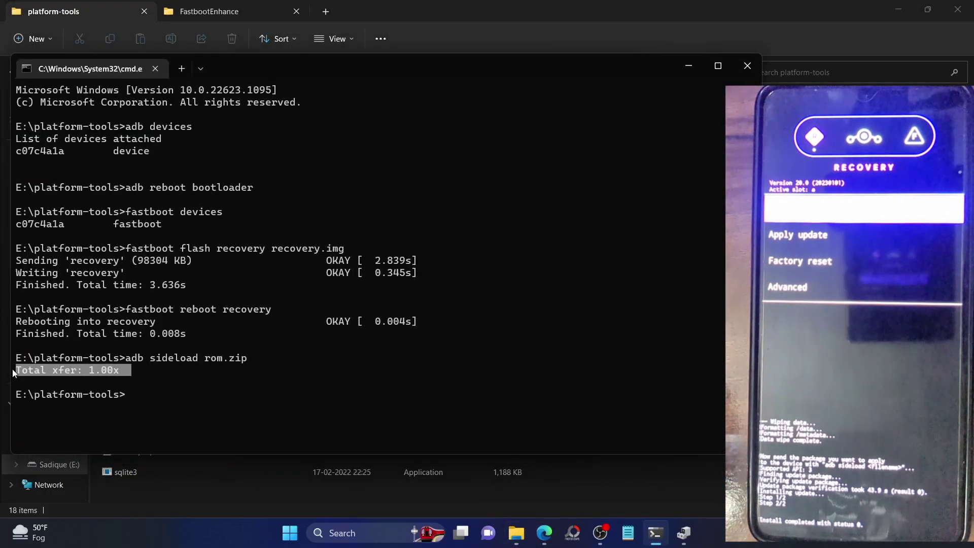
{"action": "left_click", "coordinate": [184, 395]}
Switch to the browser's OnePlus 7T LineageOS guide and read STEP 8's closing instructions on finishing the sideload and rebooting the system
{"action": "left_click", "coordinate": [544, 533]}
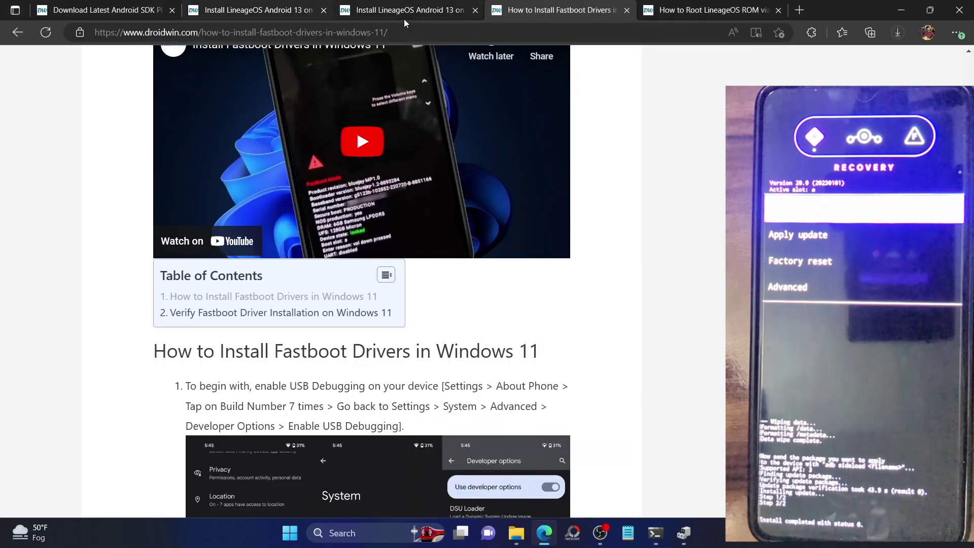
{"action": "left_click", "coordinate": [405, 12]}
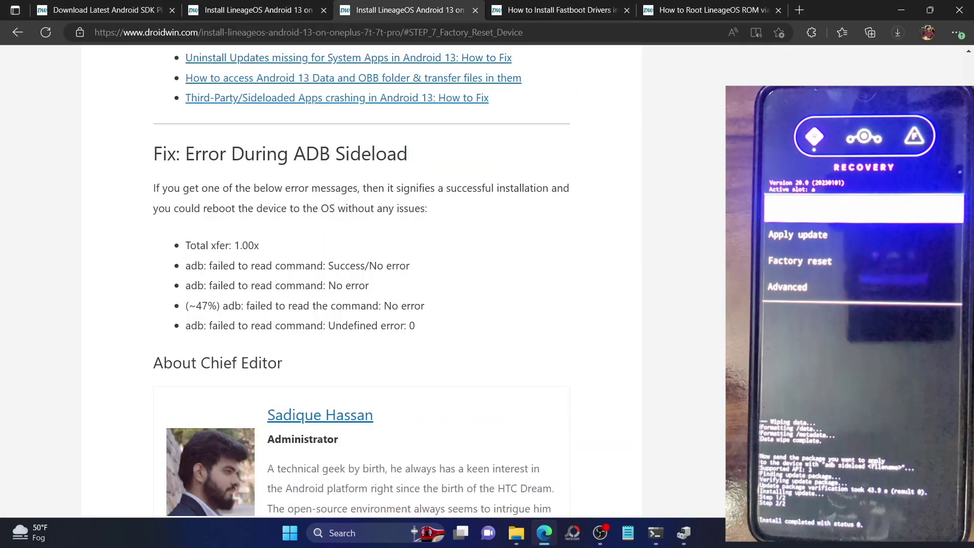
{"action": "scroll", "coordinate": [378, 282], "scroll_direction": "up", "scroll_amount": 20}
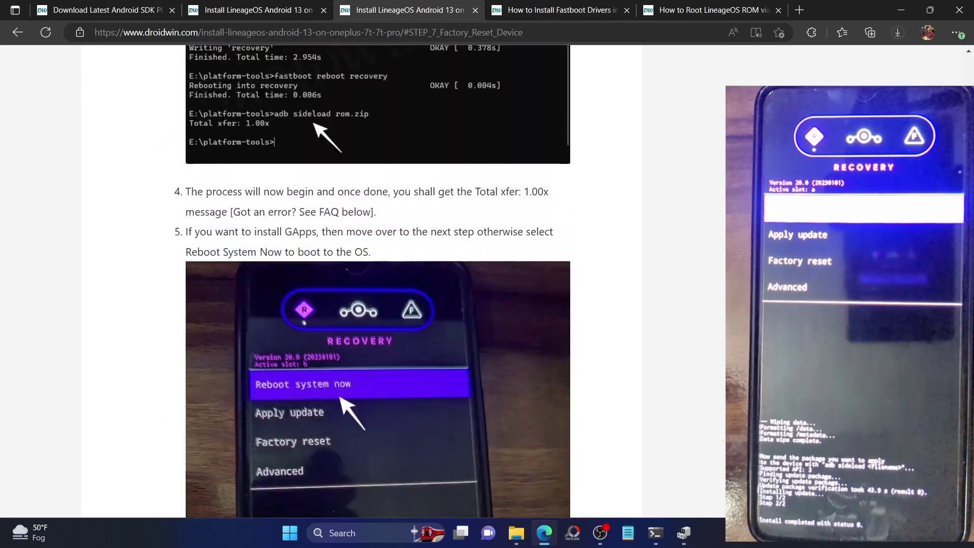
{"action": "scroll", "coordinate": [510, 373], "scroll_direction": "down", "scroll_amount": 10}
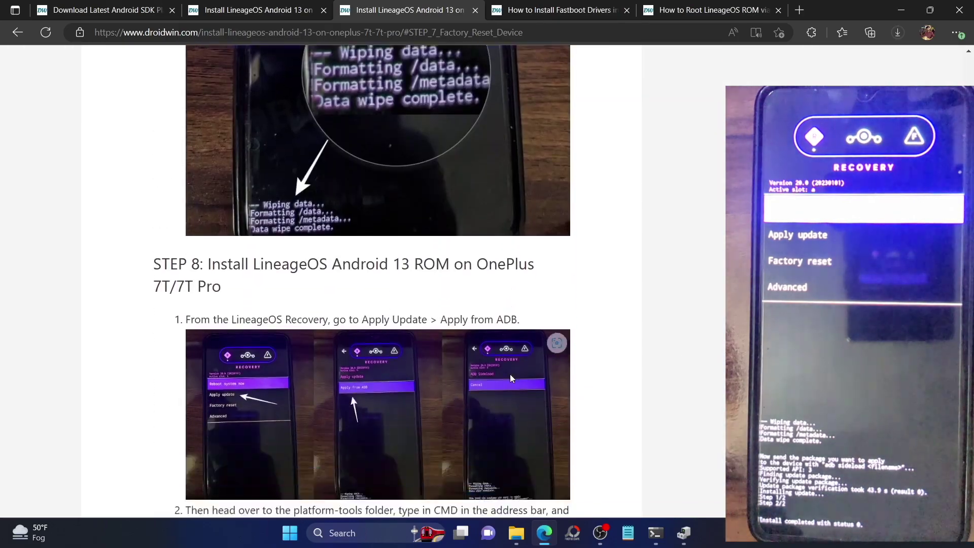
{"action": "scroll", "coordinate": [510, 374], "scroll_direction": "down", "scroll_amount": 4}
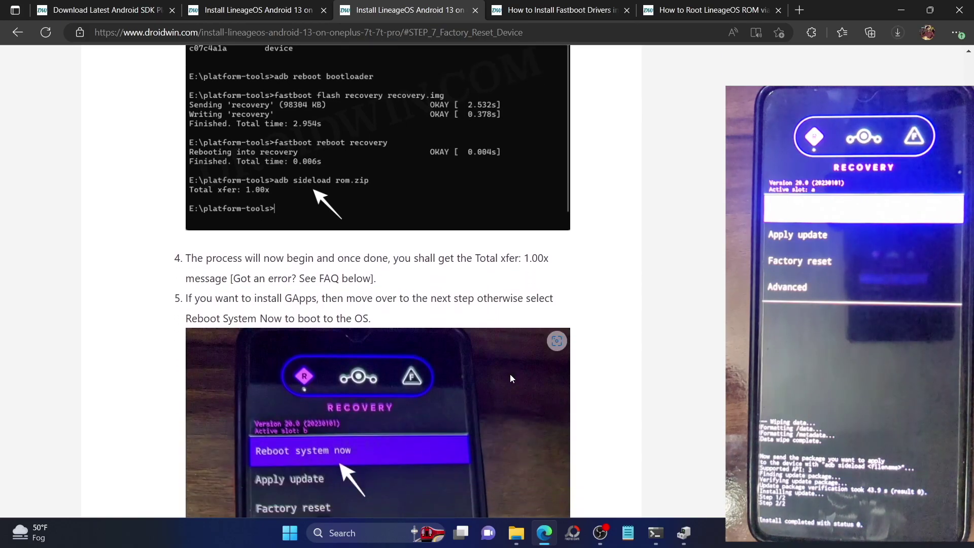
{"action": "scroll", "coordinate": [511, 378], "scroll_direction": "down", "scroll_amount": 4}
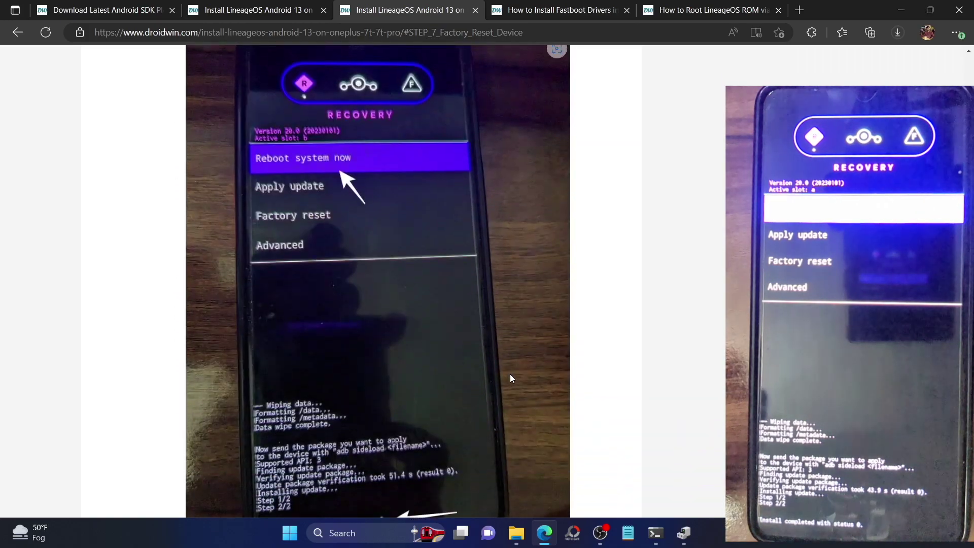
{"action": "scroll", "coordinate": [511, 378], "scroll_direction": "up", "scroll_amount": 1}
{"action": "scroll", "coordinate": [509, 378], "scroll_direction": "up", "scroll_amount": 2}
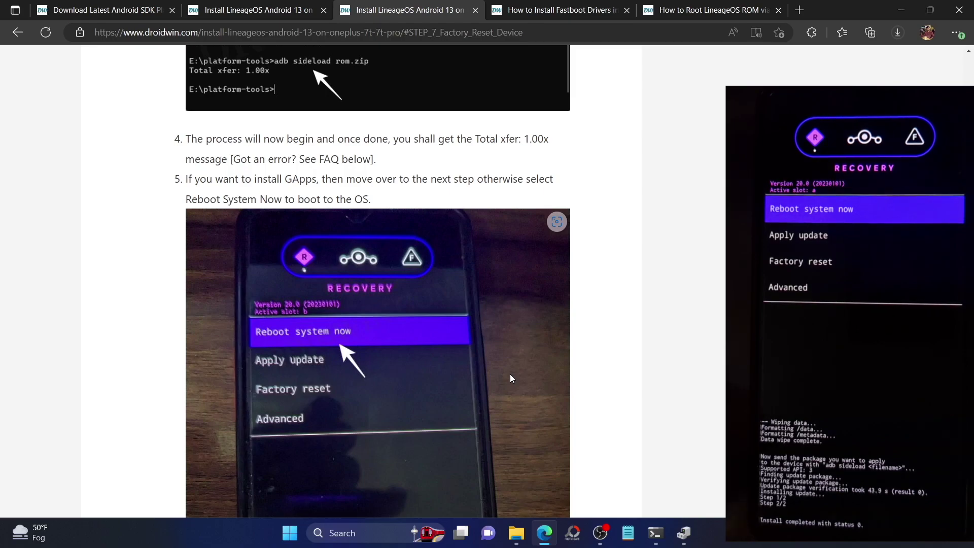
Read STEP 9: Install GApps, from rebooting to recovery through Apply from ADB to the "adb sideload gapps.zip" command
{"action": "scroll", "coordinate": [510, 375], "scroll_direction": "down", "scroll_amount": 3}
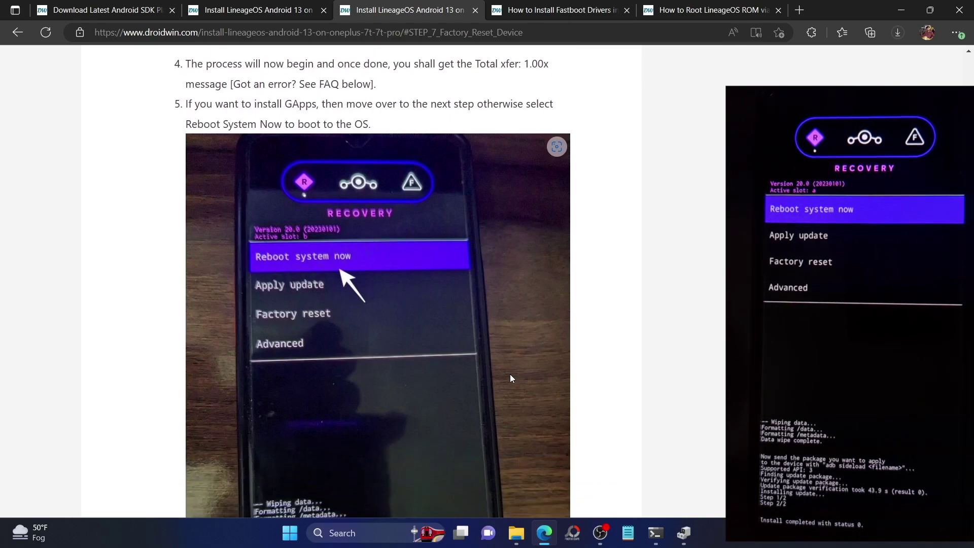
{"action": "scroll", "coordinate": [510, 373], "scroll_direction": "down", "scroll_amount": 5}
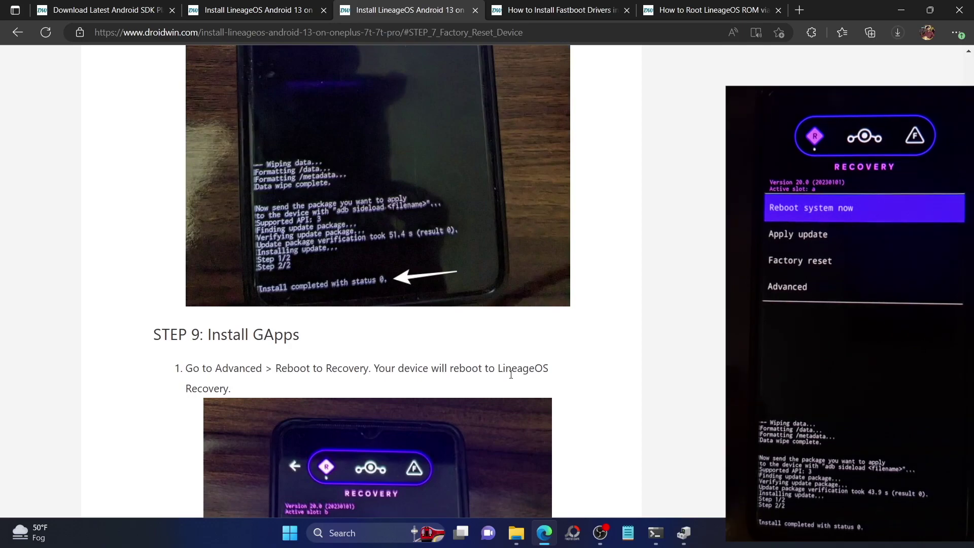
{"action": "scroll", "coordinate": [511, 374], "scroll_direction": "down", "scroll_amount": 3}
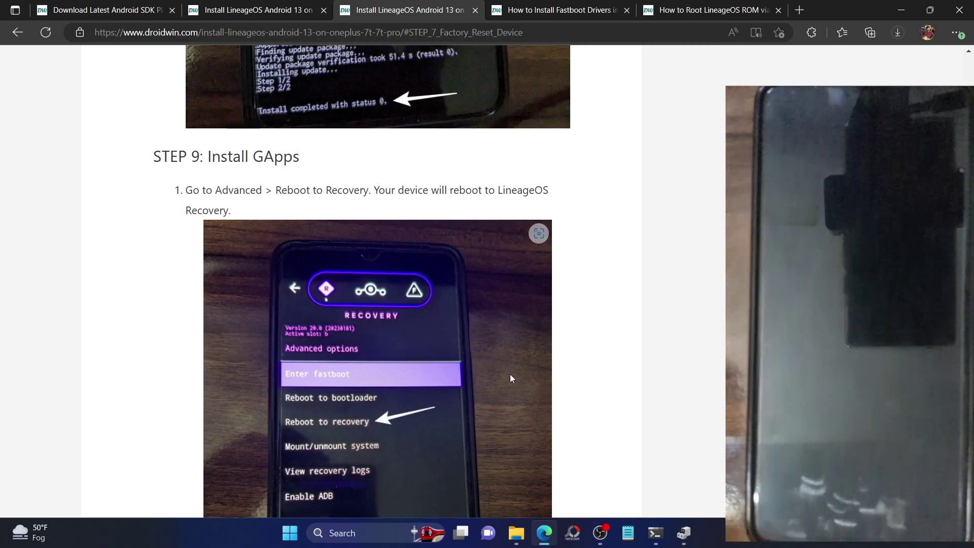
{"action": "scroll", "coordinate": [510, 375], "scroll_direction": "down", "scroll_amount": 1}
{"action": "scroll", "coordinate": [511, 376], "scroll_direction": "down", "scroll_amount": 1}
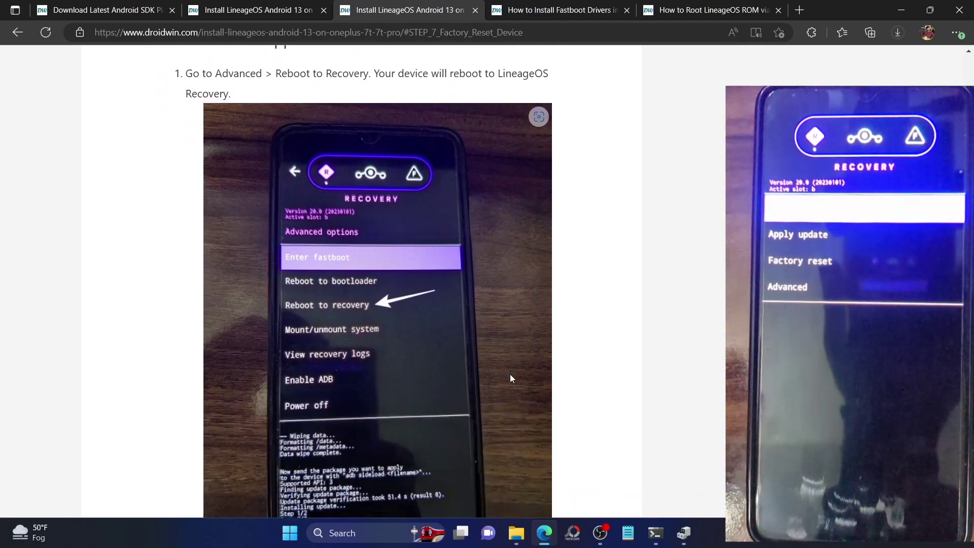
{"action": "scroll", "coordinate": [510, 376], "scroll_direction": "down", "scroll_amount": 1}
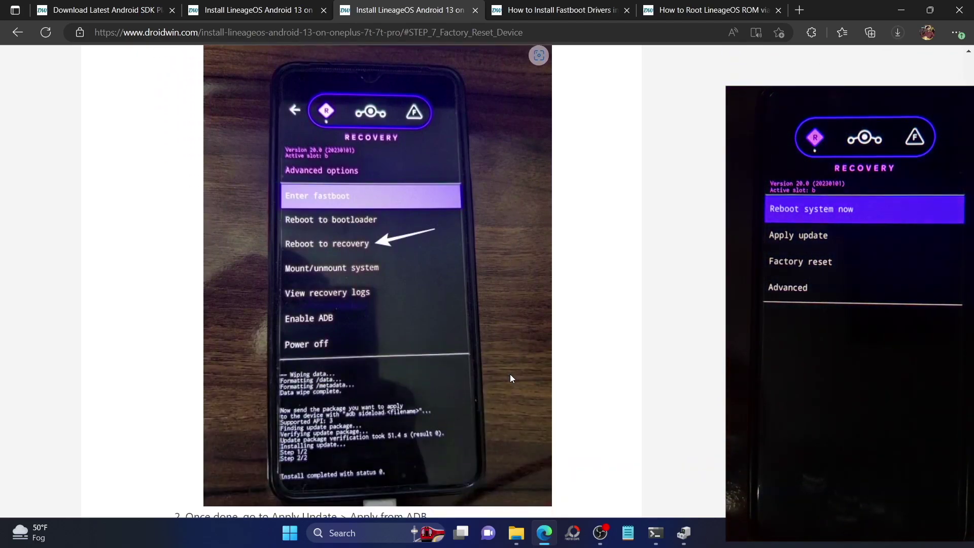
{"action": "scroll", "coordinate": [510, 377], "scroll_direction": "up", "scroll_amount": 1}
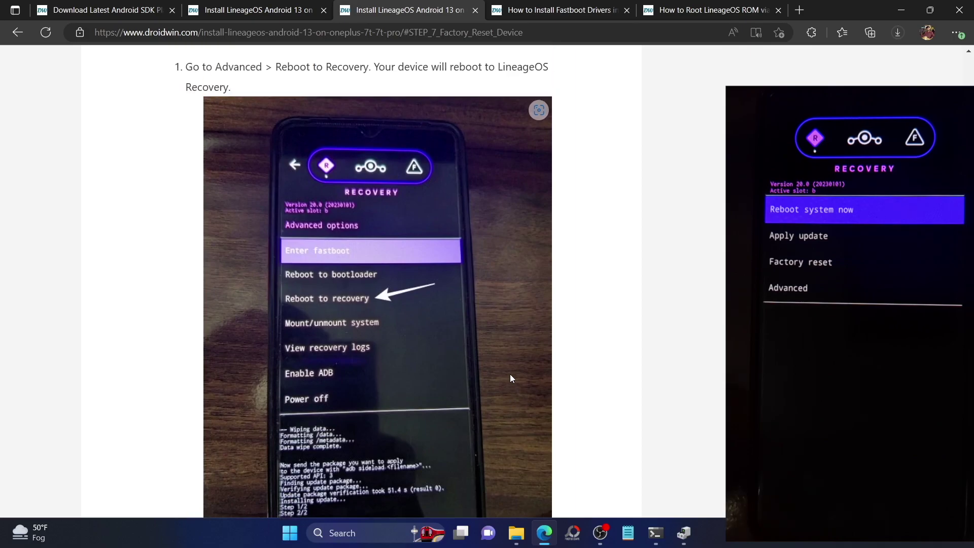
{"action": "scroll", "coordinate": [510, 376], "scroll_direction": "down", "scroll_amount": 2}
{"action": "scroll", "coordinate": [511, 376], "scroll_direction": "down", "scroll_amount": 4}
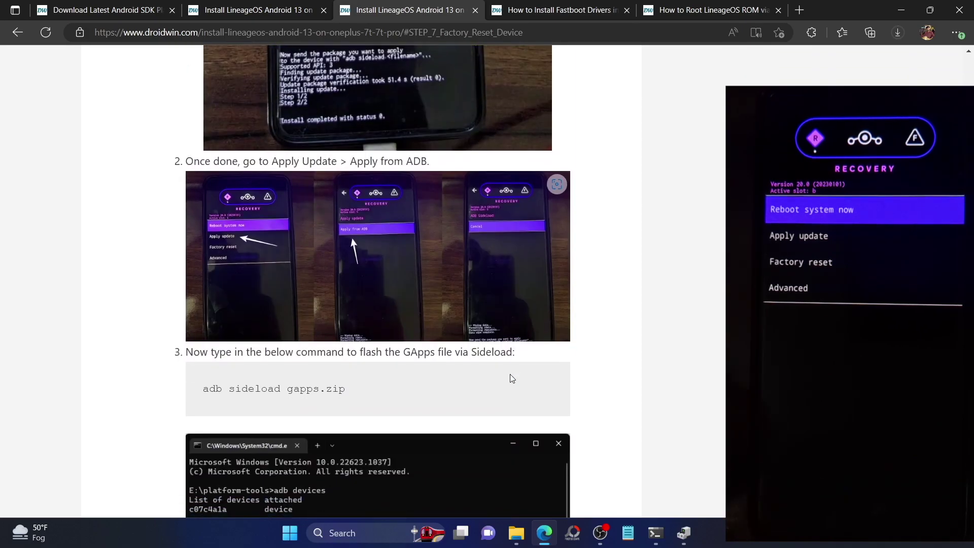
Switch to the Command Prompt in the platform-tools folder, run "adb sideload gapps.zip" and check its output line by highlighting it
{"action": "left_click", "coordinate": [516, 532]}
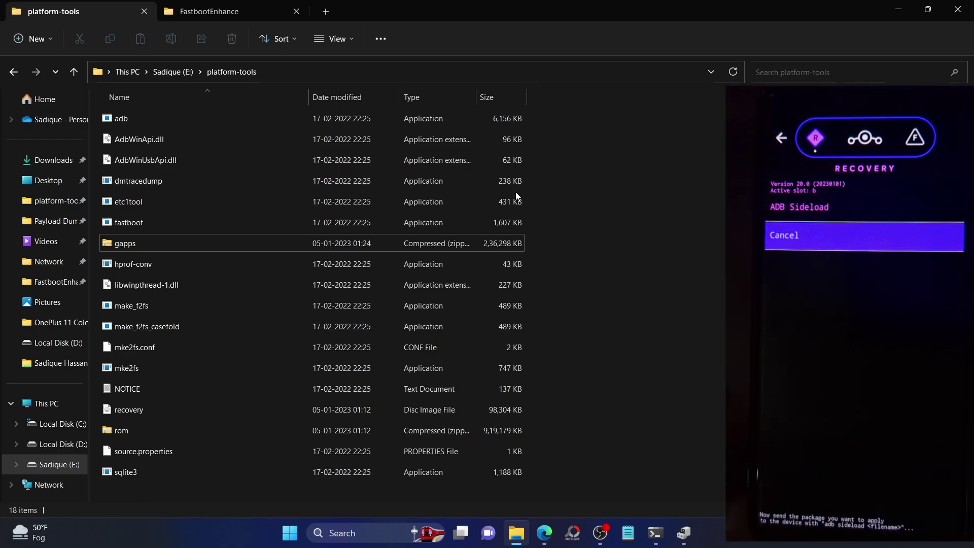
{"action": "left_click", "coordinate": [654, 543]}
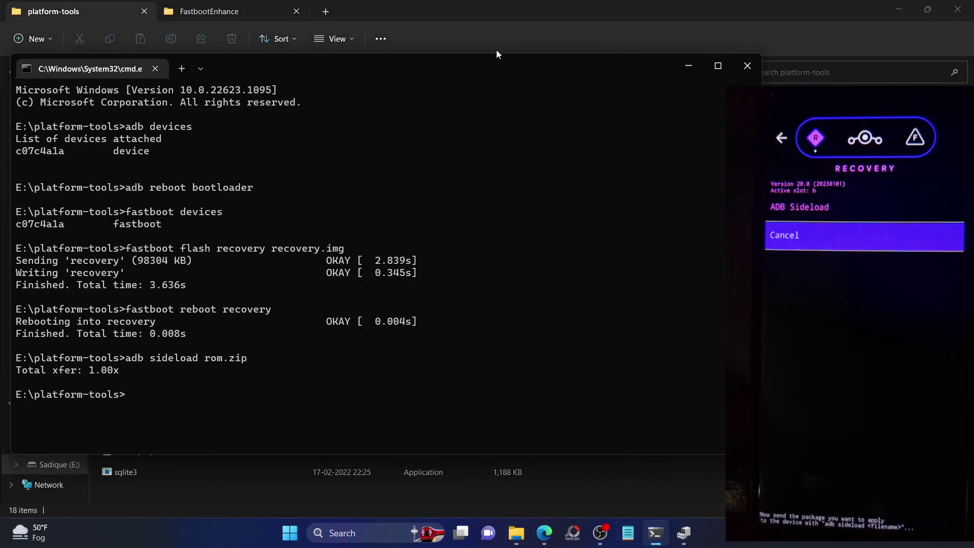
{"action": "left_click_drag", "start_coordinate": [477, 69], "coordinate": [695, 58]}
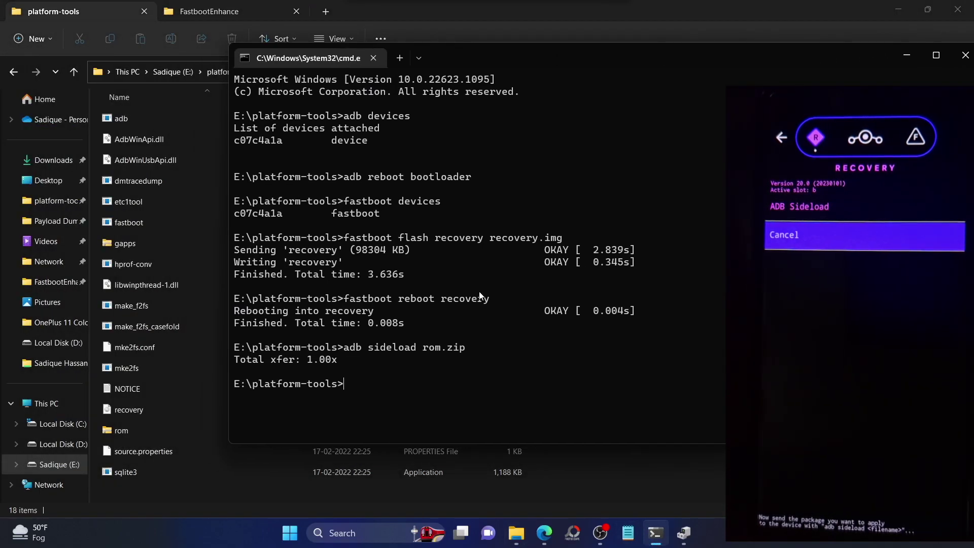
{"action": "type", "text": "adb sideload g"}
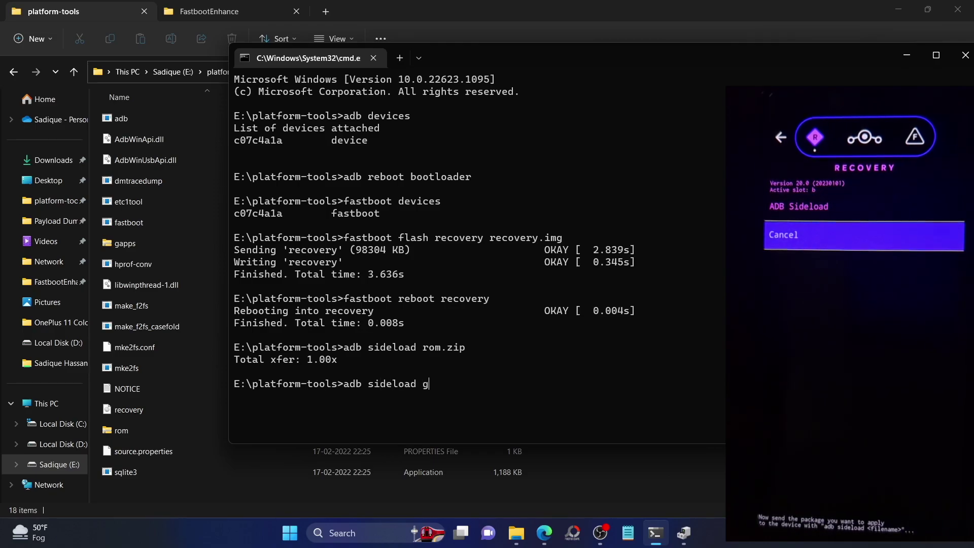
{"action": "type", "text": "apps.zip"}
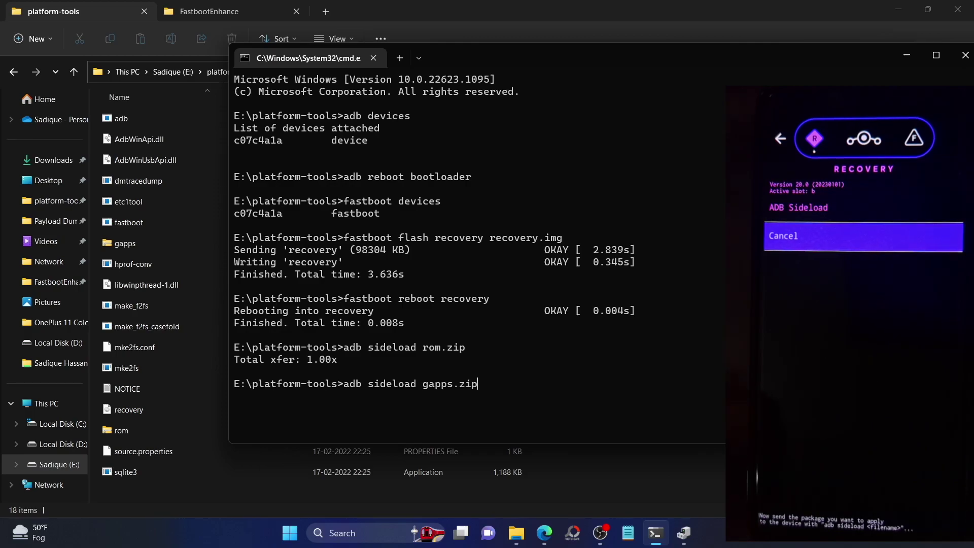
{"action": "key", "text": "Return"}
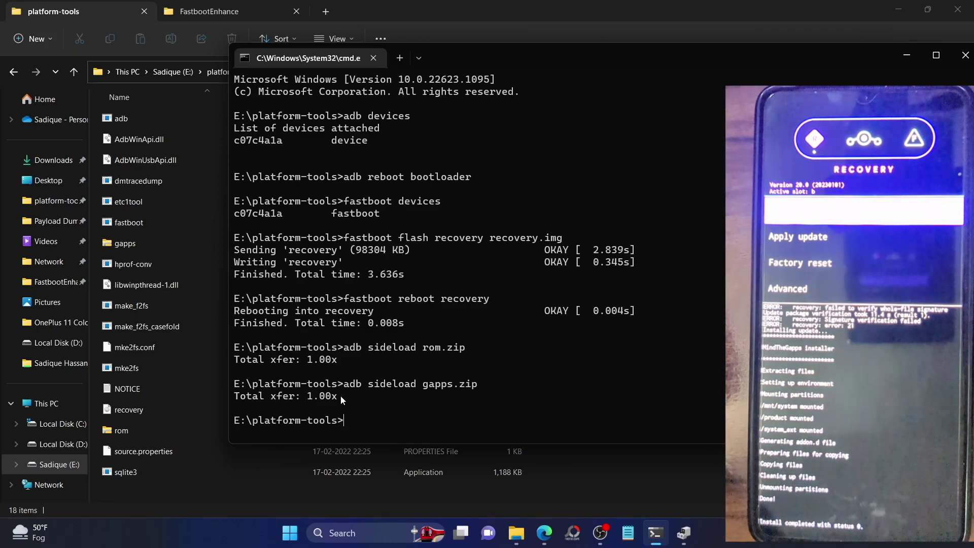
{"action": "left_click_drag", "start_coordinate": [339, 395], "coordinate": [243, 401]}
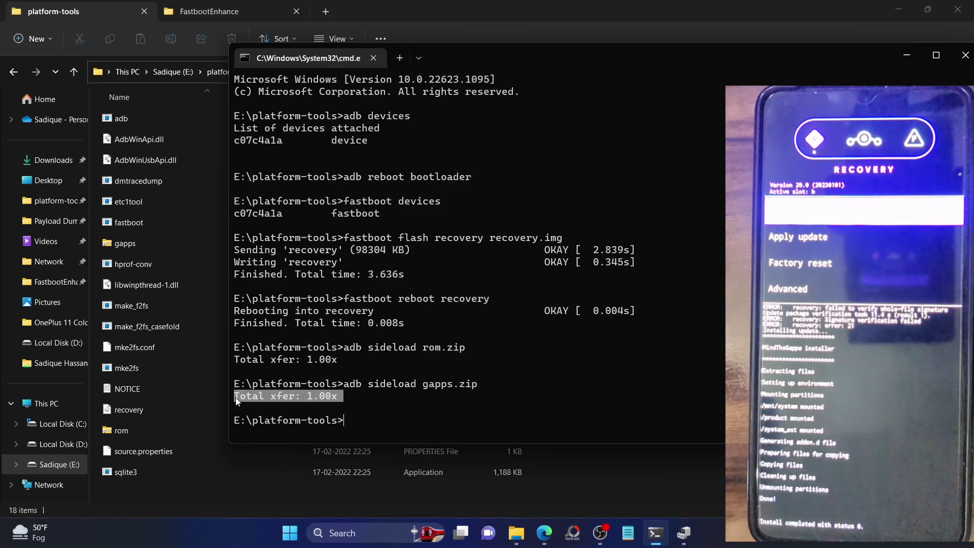
{"action": "left_click", "coordinate": [322, 396]}
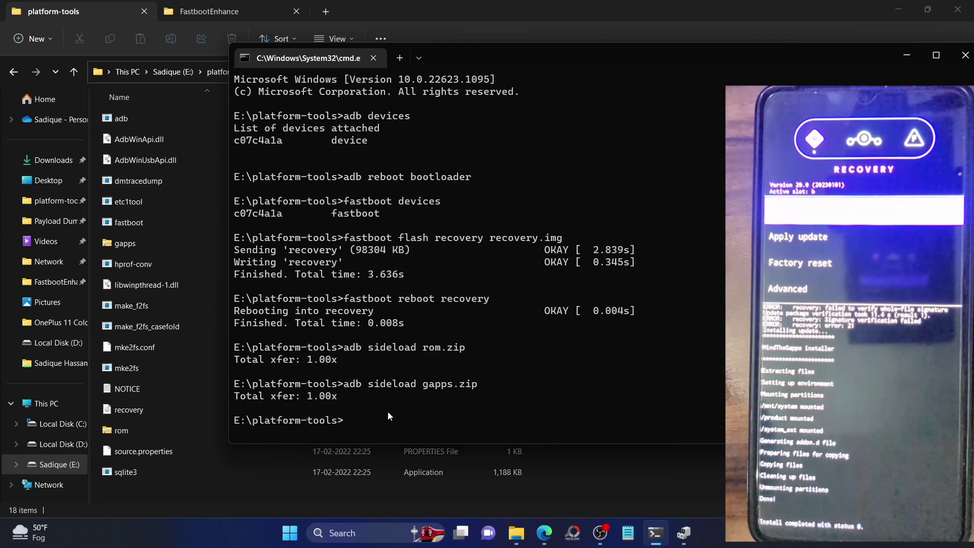
Switch to the browser's OnePlus 7T guide, read STEP 9's signature verification and "Reboot system now" instructions, and return to the guide's beginning
{"action": "left_click", "coordinate": [544, 533]}
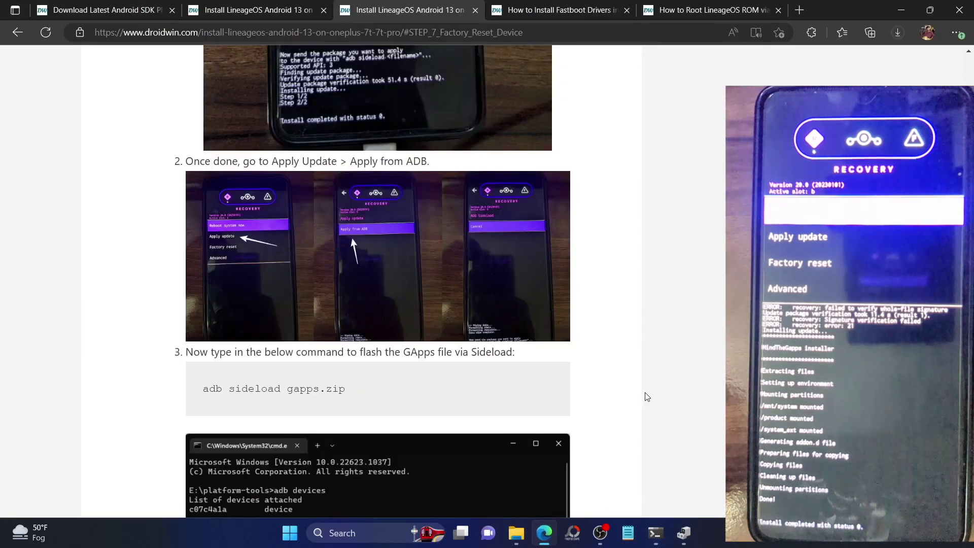
{"action": "scroll", "coordinate": [647, 397], "scroll_direction": "down", "scroll_amount": 10}
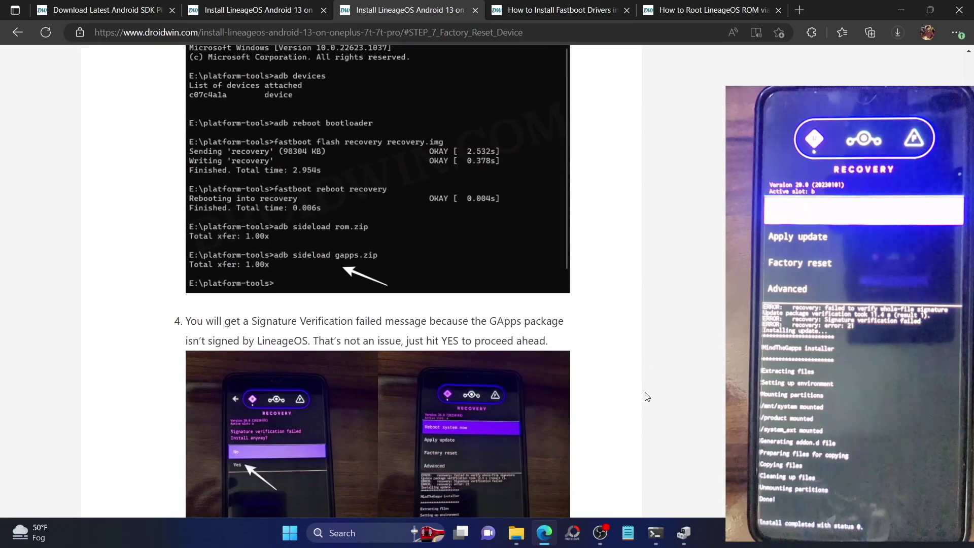
{"action": "scroll", "coordinate": [646, 397], "scroll_direction": "down", "scroll_amount": 9}
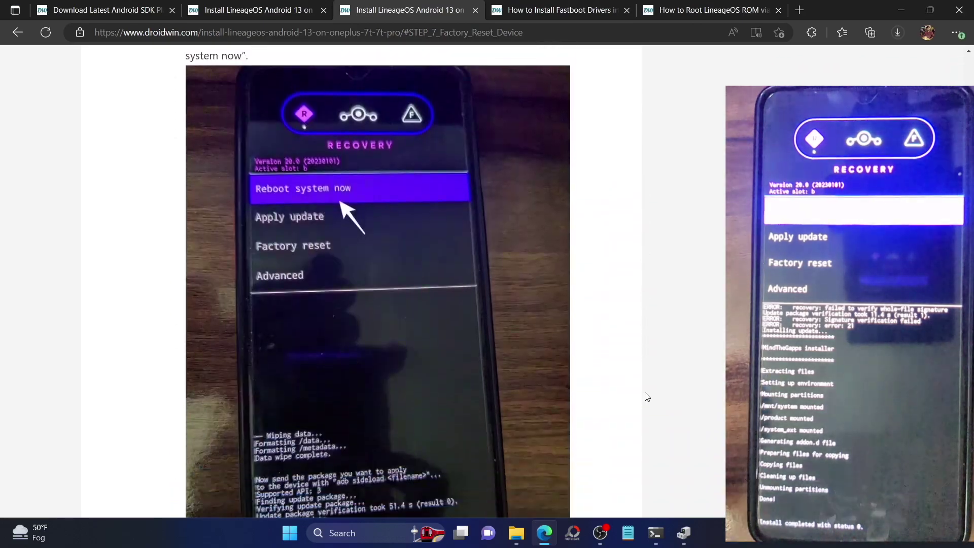
{"action": "scroll", "coordinate": [647, 397], "scroll_direction": "up", "scroll_amount": 1}
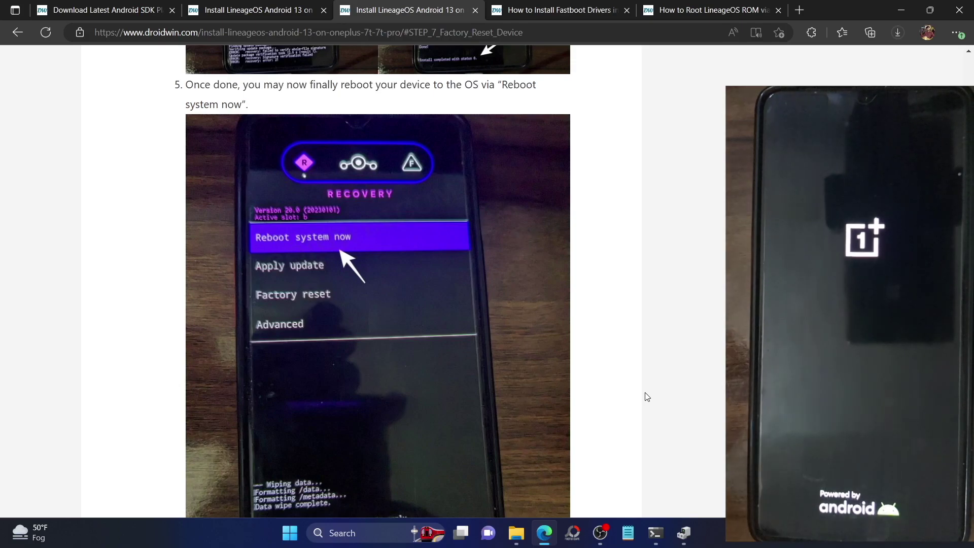
{"action": "scroll", "coordinate": [646, 396], "scroll_direction": "up", "scroll_amount": 1}
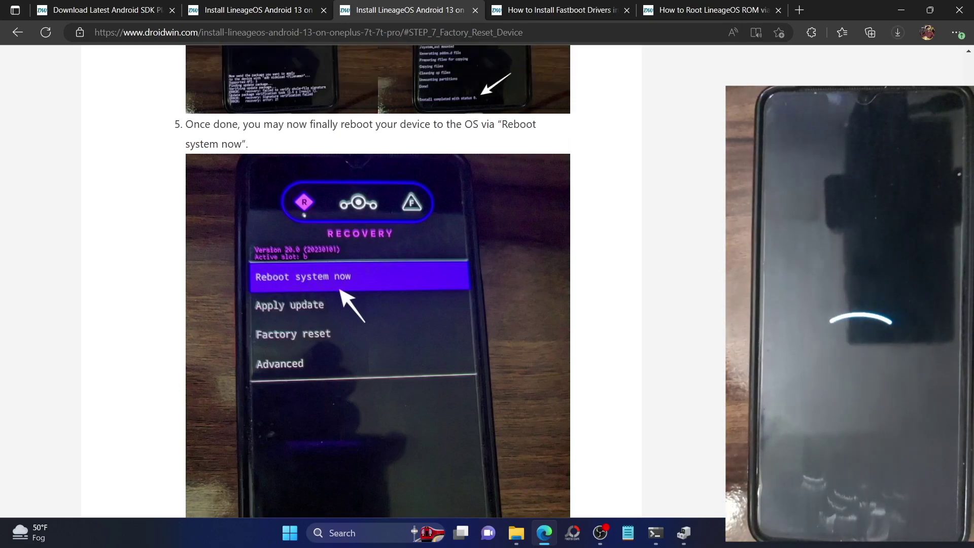
{"action": "scroll", "coordinate": [378, 280], "scroll_direction": "up", "scroll_amount": 8}
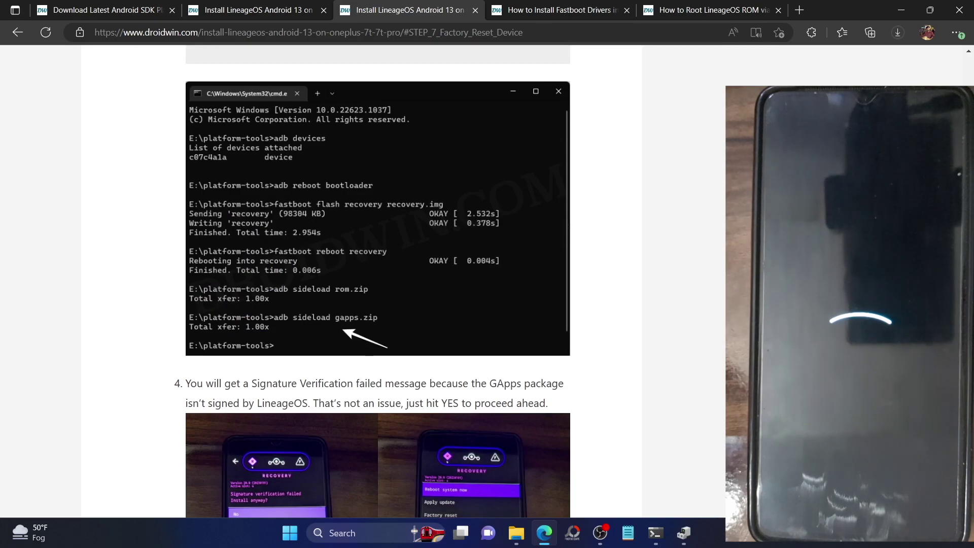
{"action": "left_click_drag", "start_coordinate": [969, 284], "coordinate": [969, 64]}
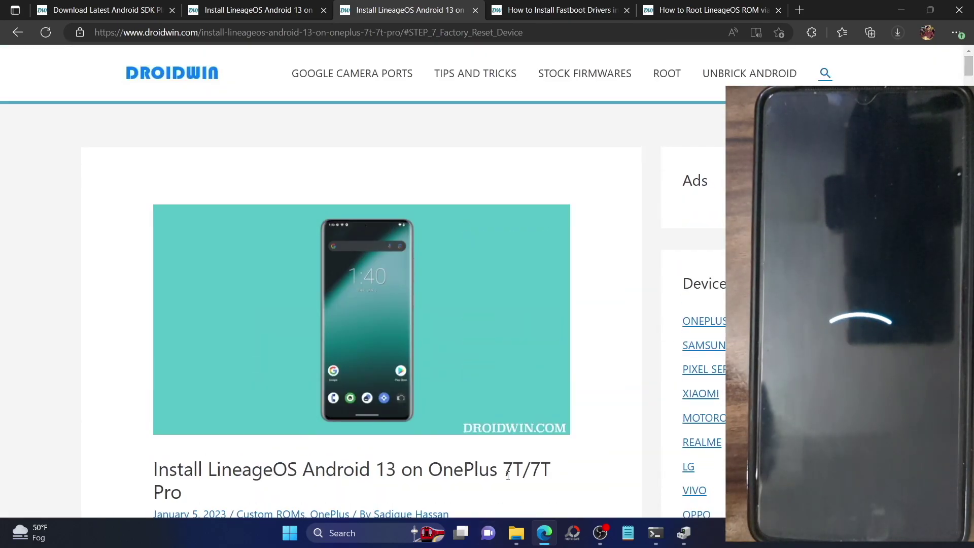
Review the STEP 6 recovery flashing command in the OnePlus 7/7 Pro guide, highlighting its boot partition and recovery.img parts
{"action": "left_click", "coordinate": [253, 10]}
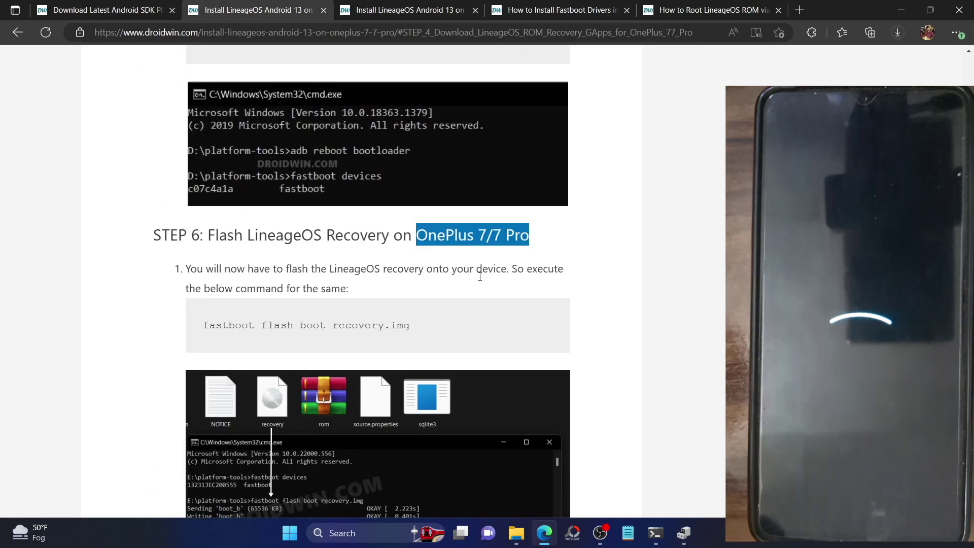
{"action": "left_click", "coordinate": [481, 237]}
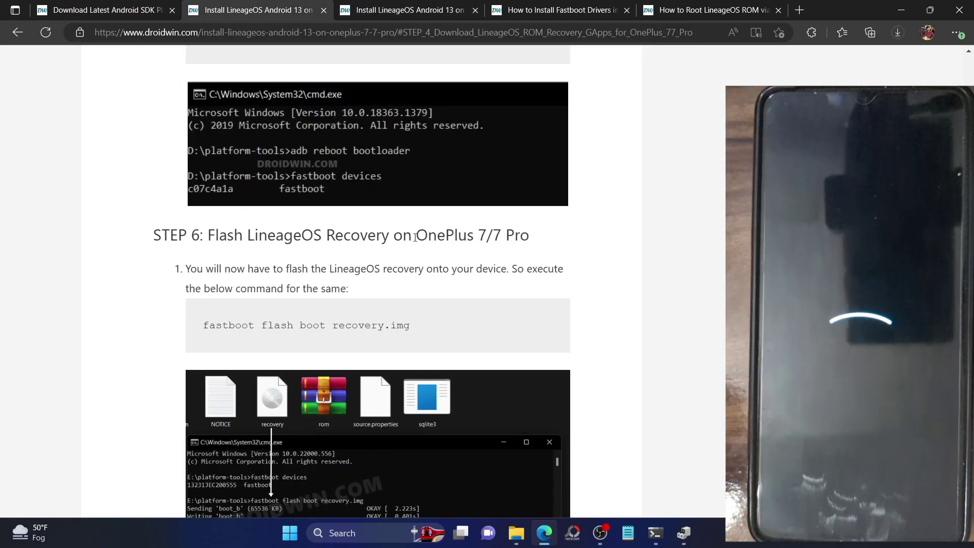
{"action": "double_click", "coordinate": [313, 328]}
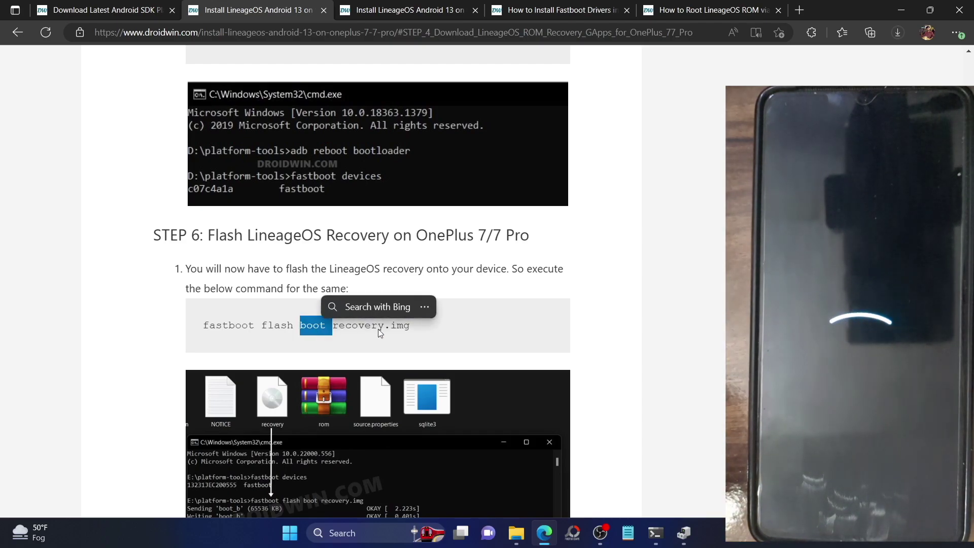
{"action": "left_click", "coordinate": [379, 328]}
{"action": "double_click", "coordinate": [333, 327]}
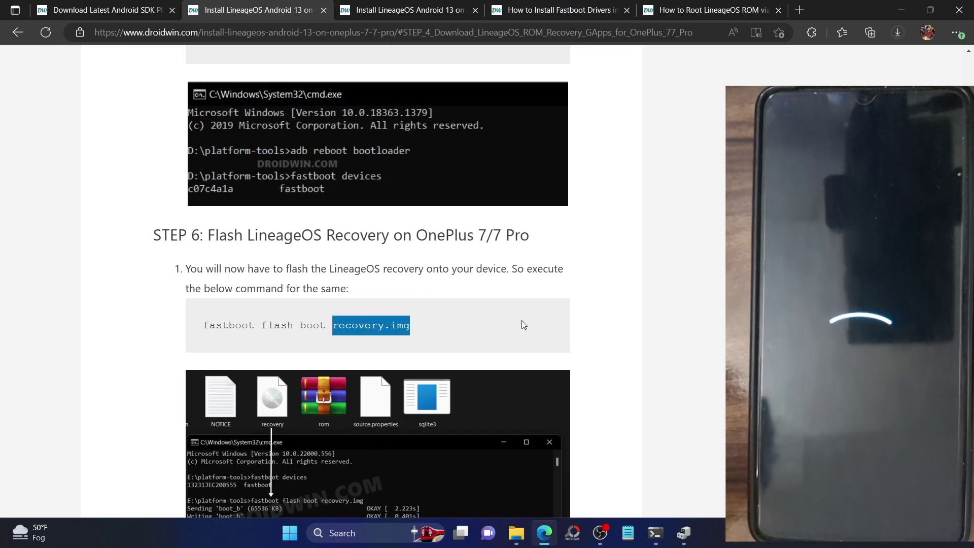
Go to STEP 6 in the OnePlus 7T/7T Pro guide and highlight the "fastboot flash recovery recovery.img" command for comparison
{"action": "left_click", "coordinate": [430, 12]}
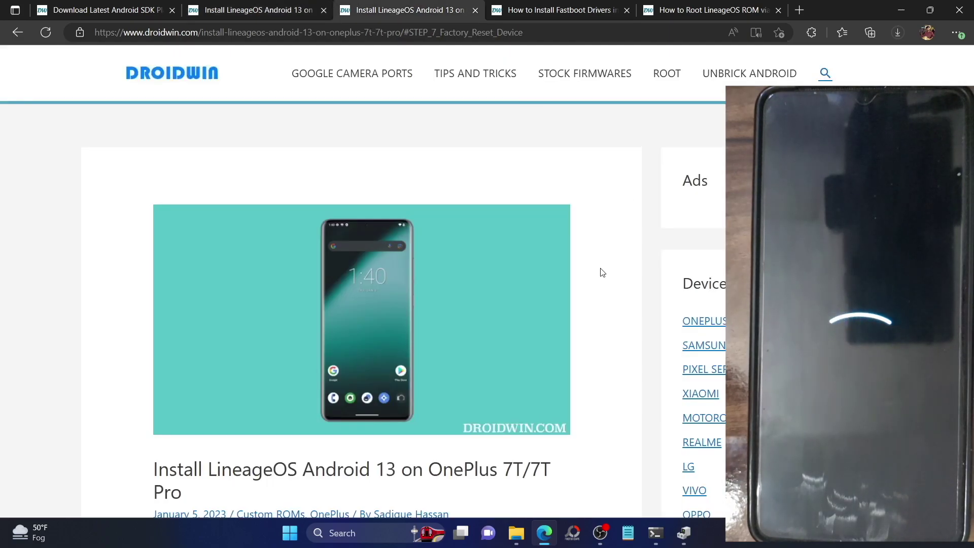
{"action": "scroll", "coordinate": [603, 272], "scroll_direction": "down", "scroll_amount": 10}
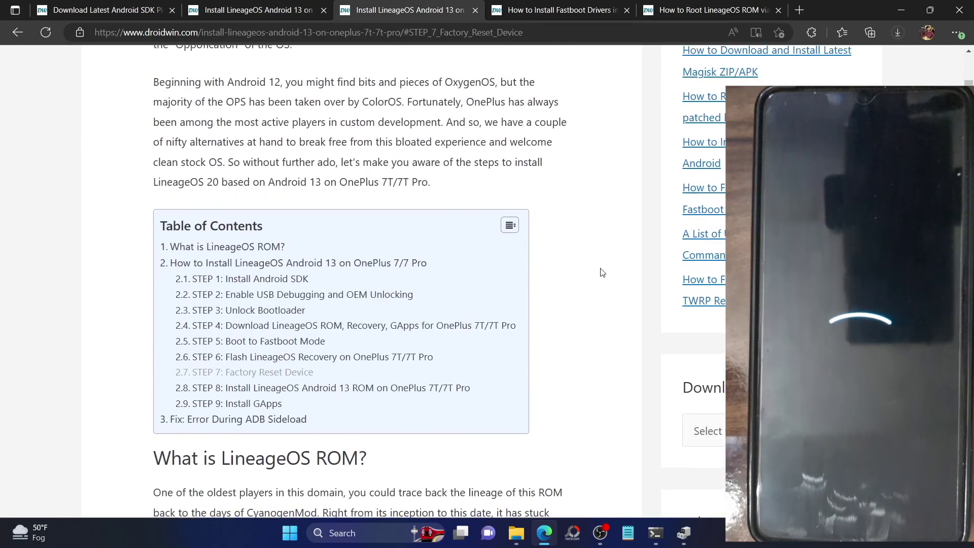
{"action": "left_click", "coordinate": [283, 355]}
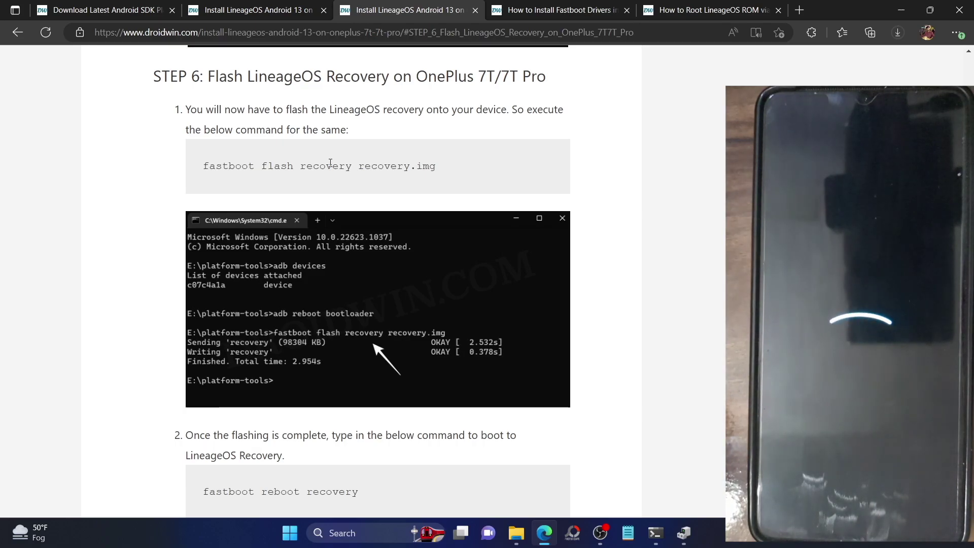
{"action": "triple_click", "coordinate": [330, 163]}
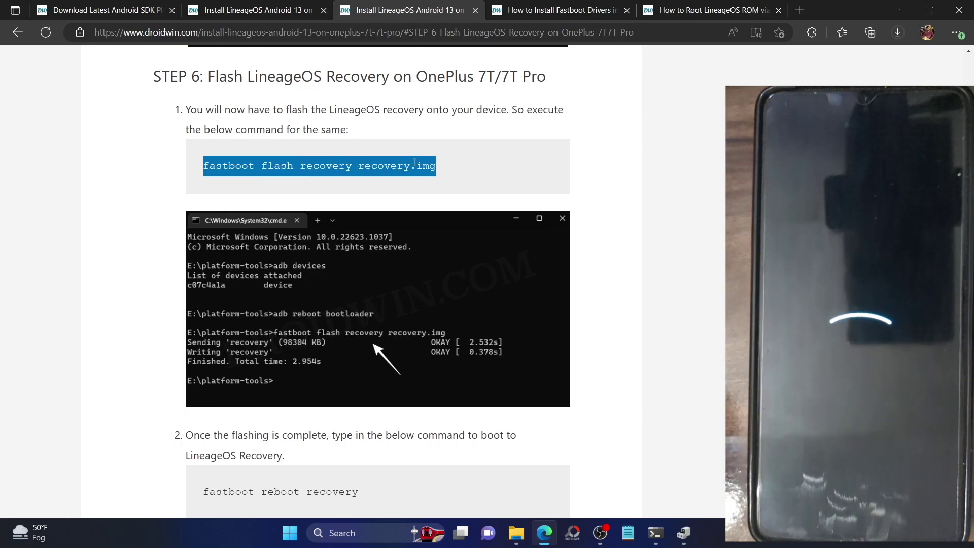
Find the guide's "Fix: Error During ADB Sideload" section and highlight the listed "adb: failed to read command" messages
{"action": "scroll", "coordinate": [378, 282], "scroll_direction": "down", "scroll_amount": 15}
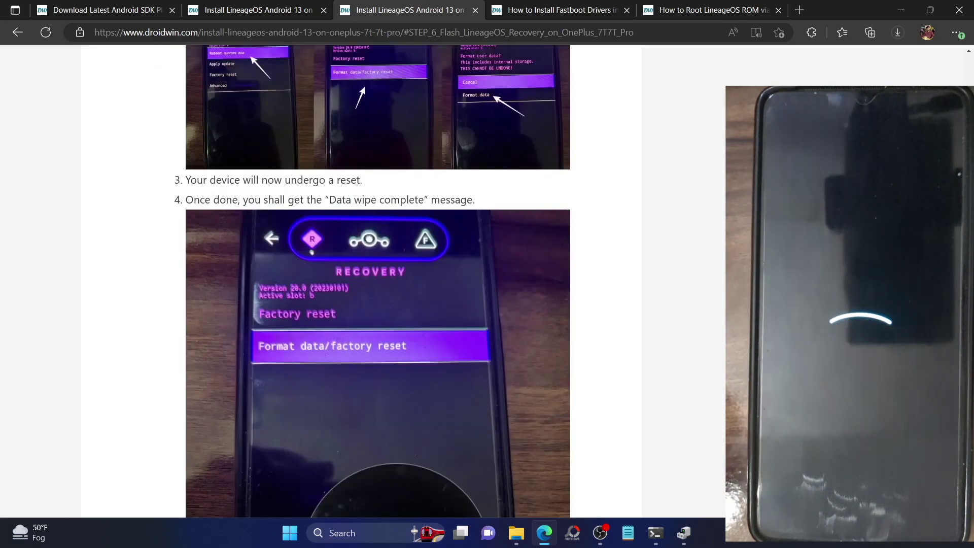
{"action": "scroll", "coordinate": [378, 281], "scroll_direction": "down", "scroll_amount": 20}
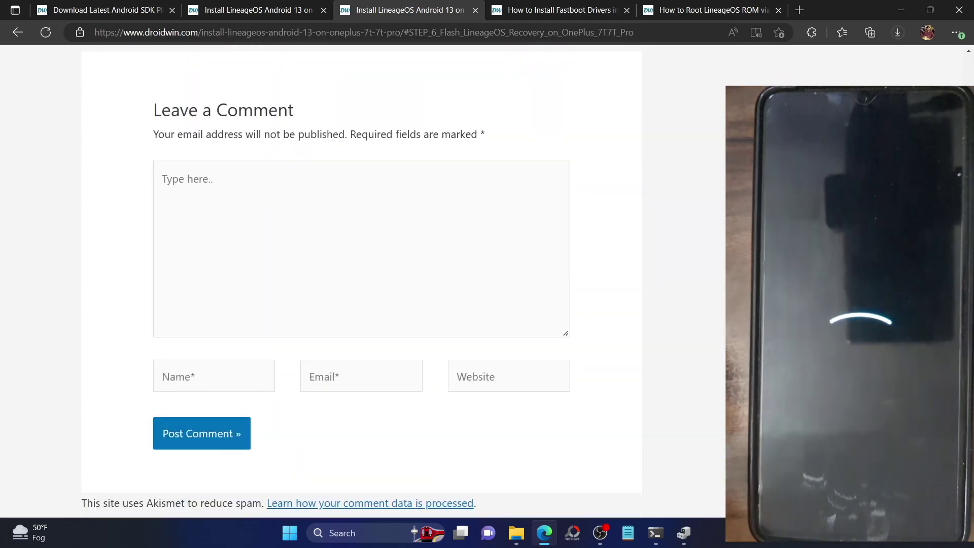
{"action": "scroll", "coordinate": [384, 224], "scroll_direction": "up", "scroll_amount": 5}
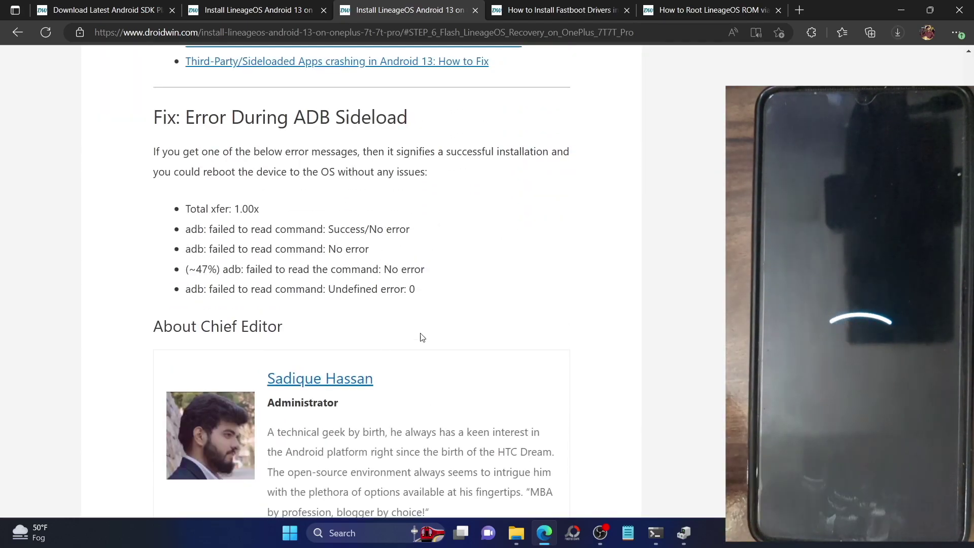
{"action": "left_click_drag", "start_coordinate": [437, 292], "coordinate": [172, 229]}
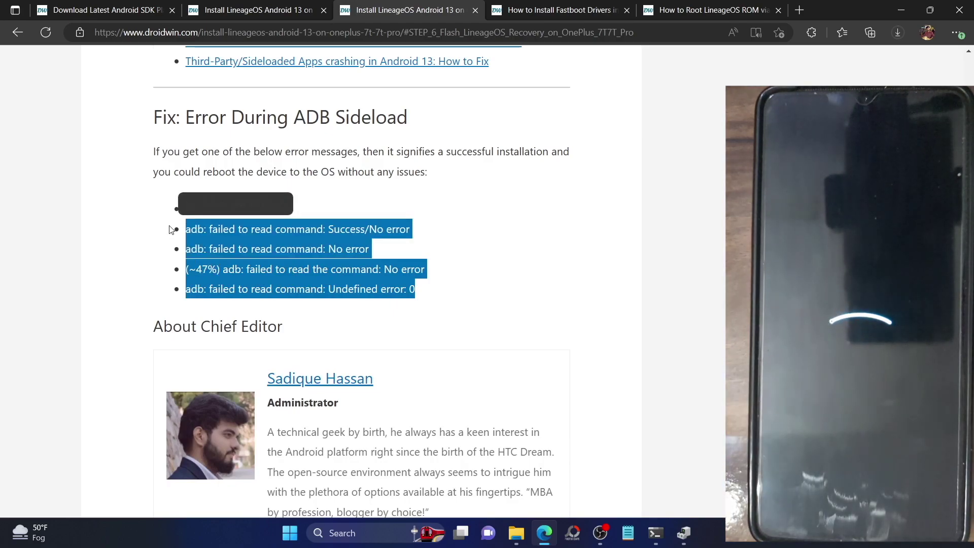